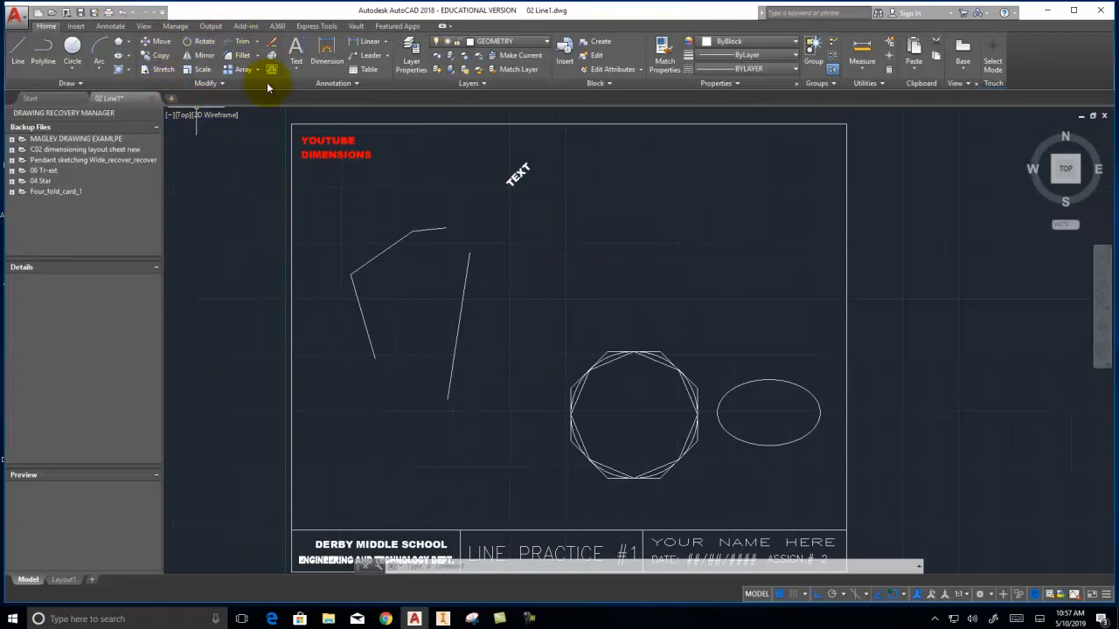
Move the three overlapping polygons from their shared centre onto the centre of the ellipse, with Ortho off.
click(165, 46)
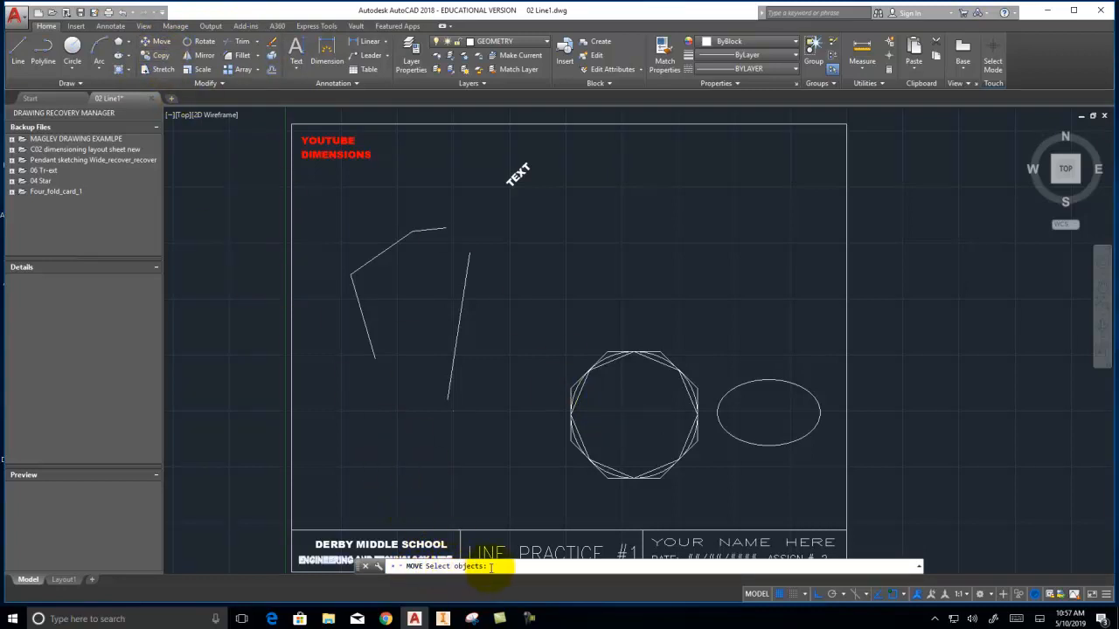
click(701, 496)
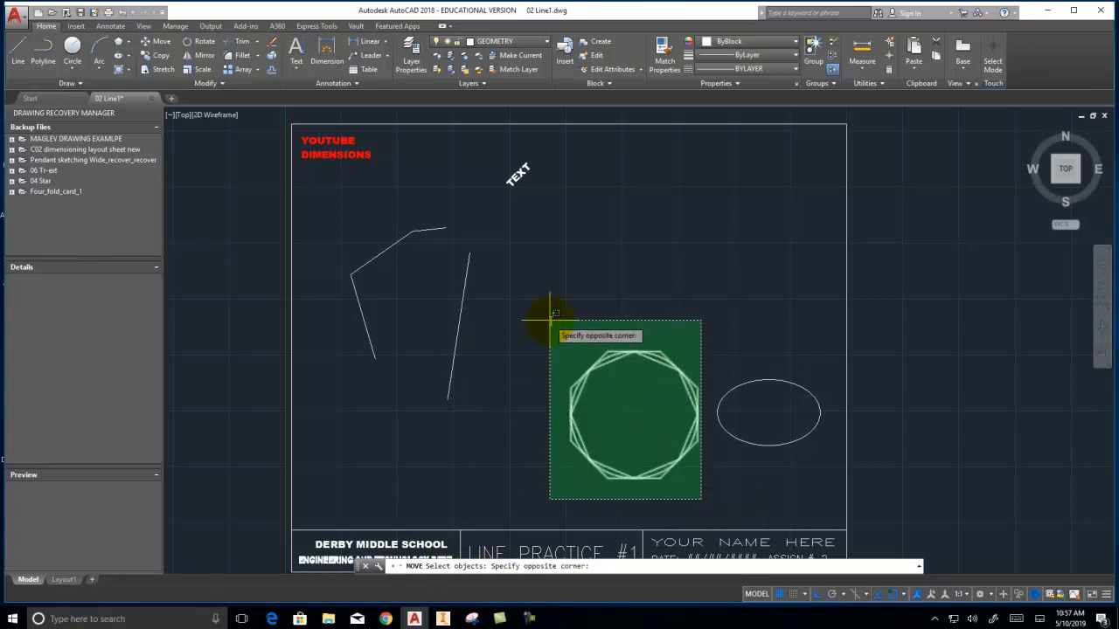
click(550, 320)
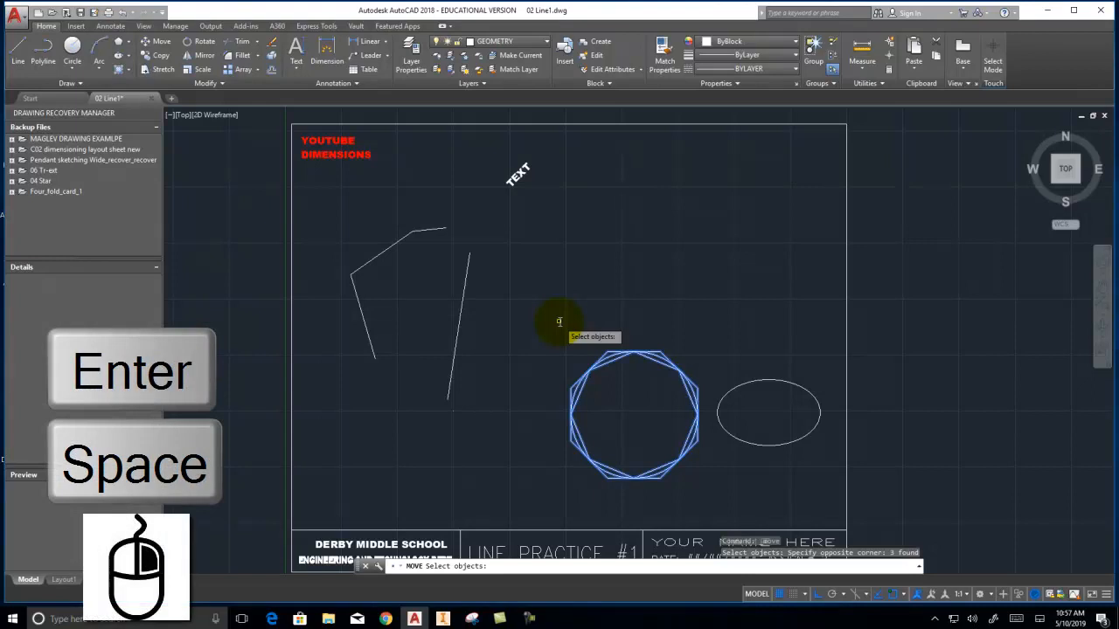
key(Return)
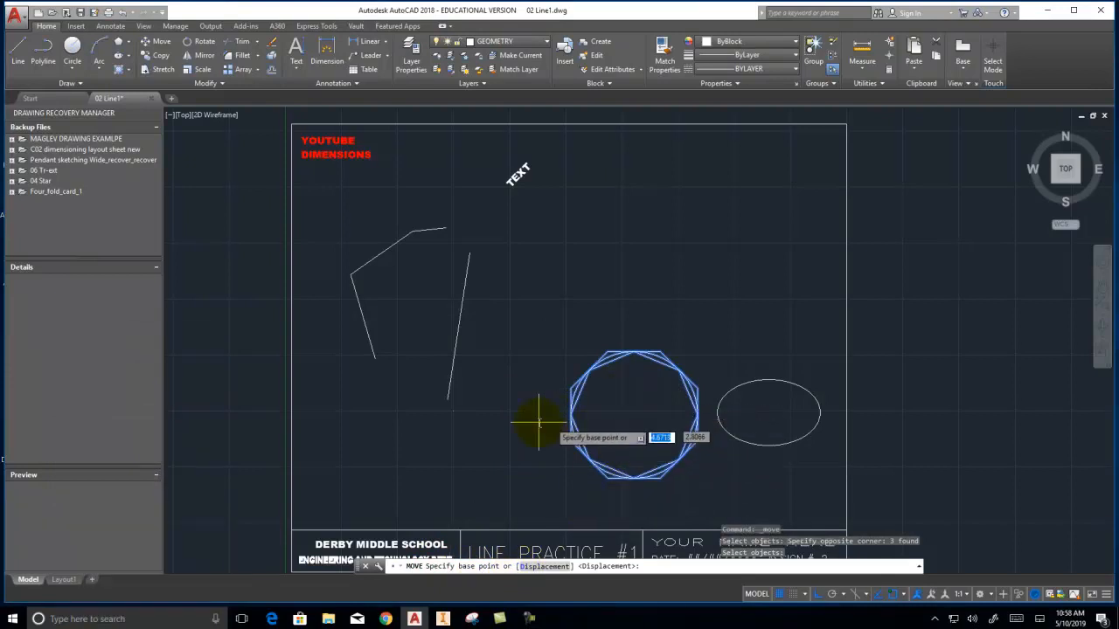
click(636, 421)
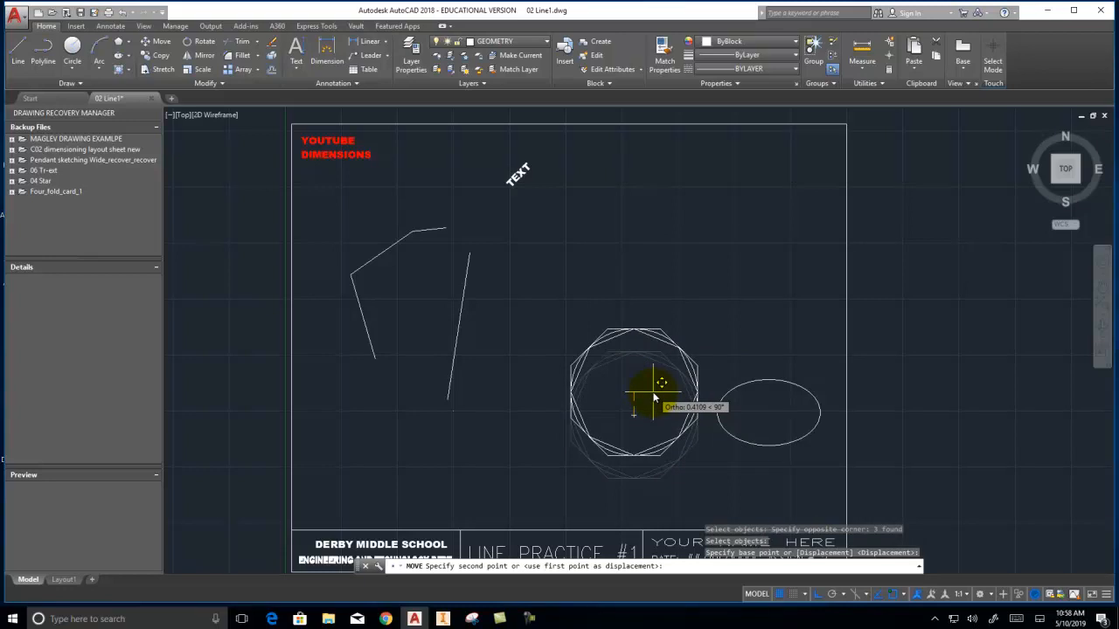
key(F8)
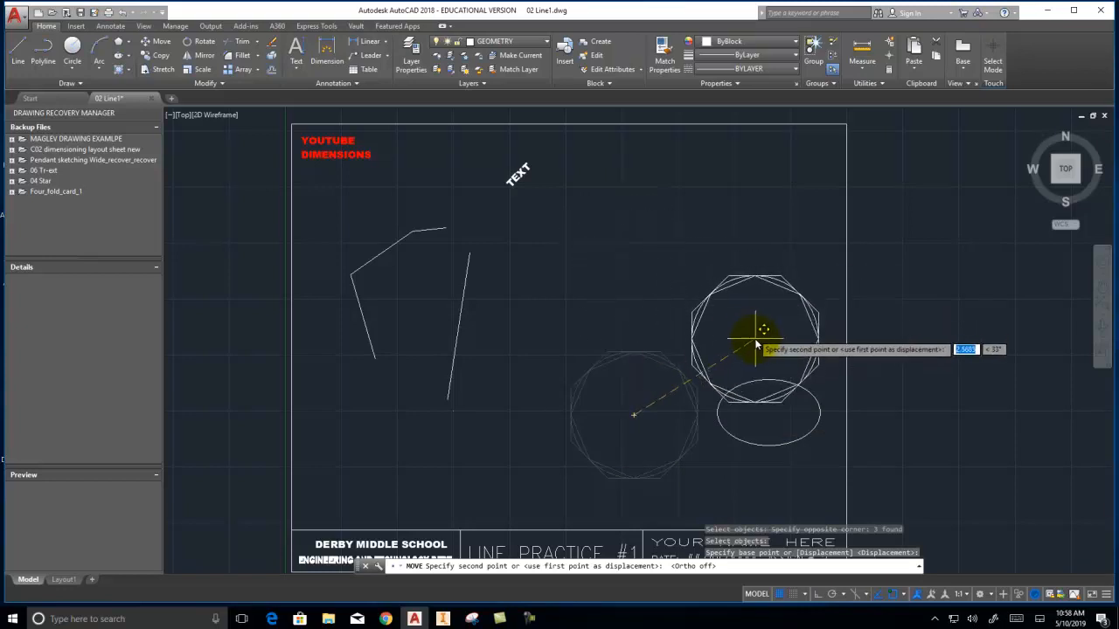
click(767, 417)
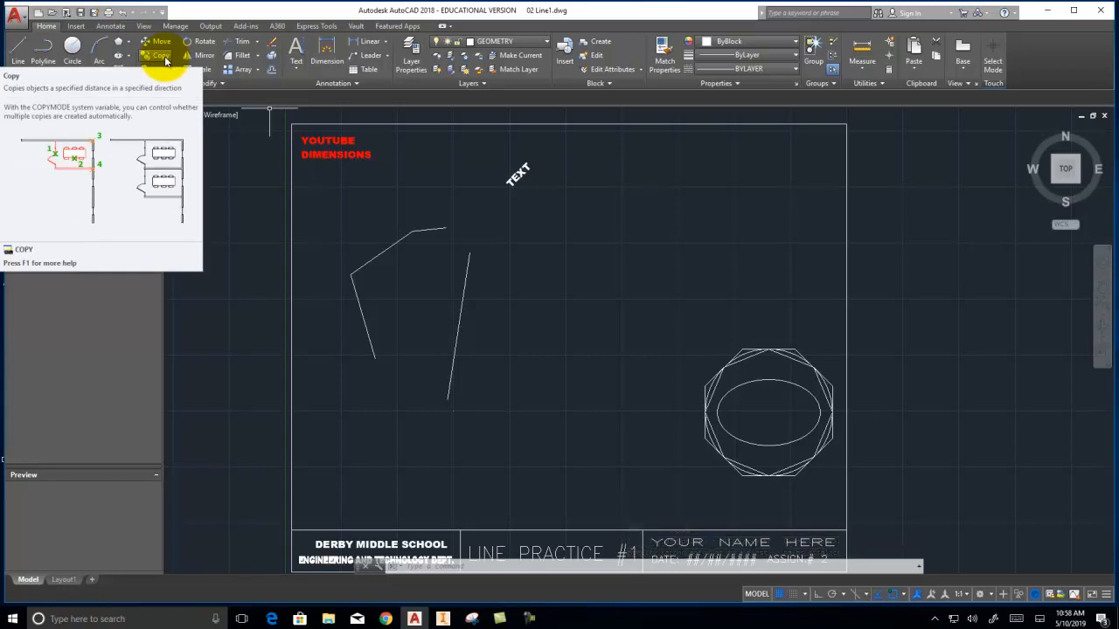
Copy the three polygons around the ellipse from their centre to three spots: the sheet's upper right, its middle and its lower middle.
click(161, 58)
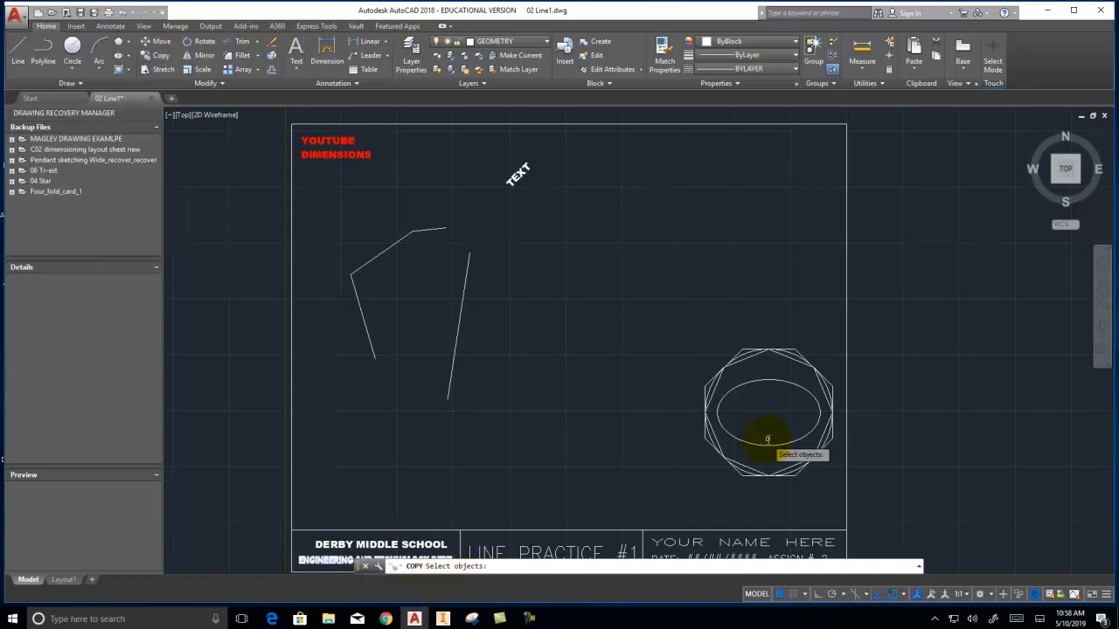
click(818, 497)
click(703, 456)
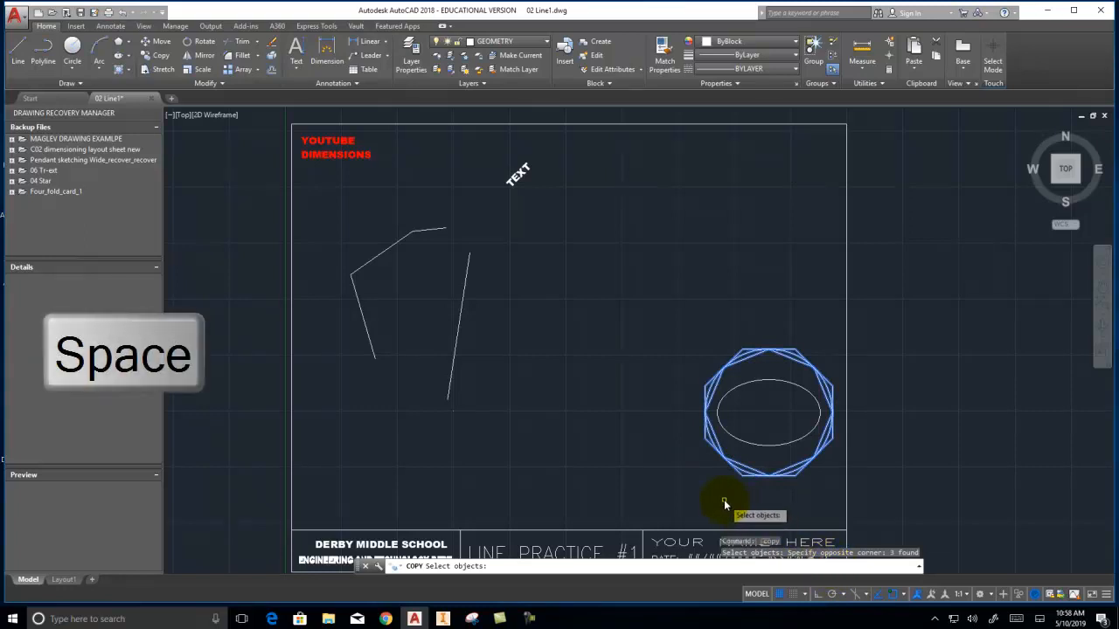
right_click(697, 487)
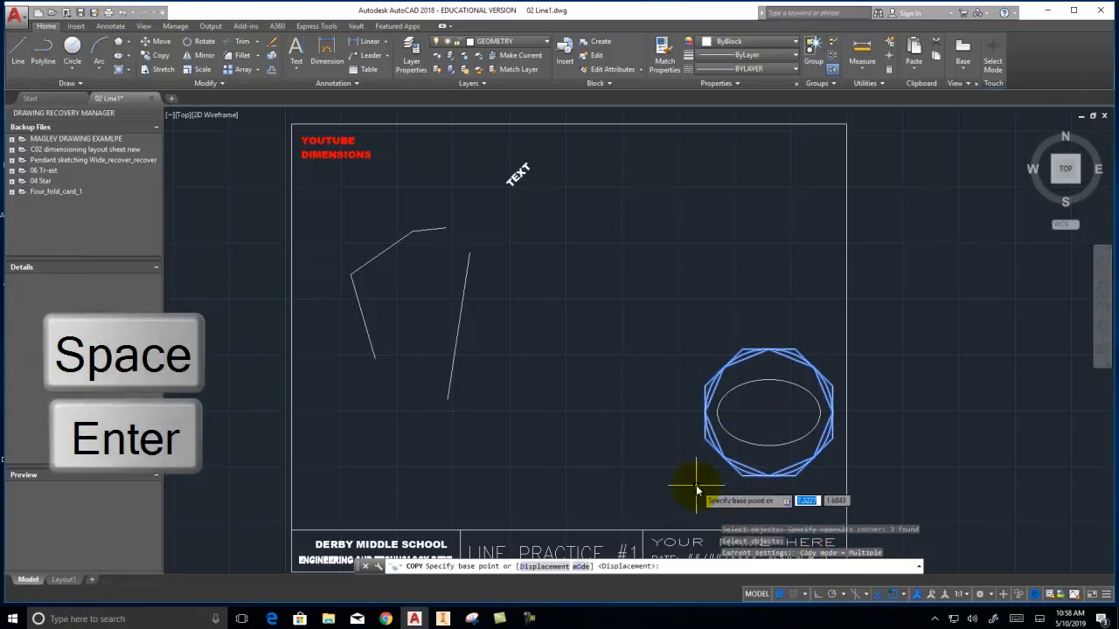
click(769, 413)
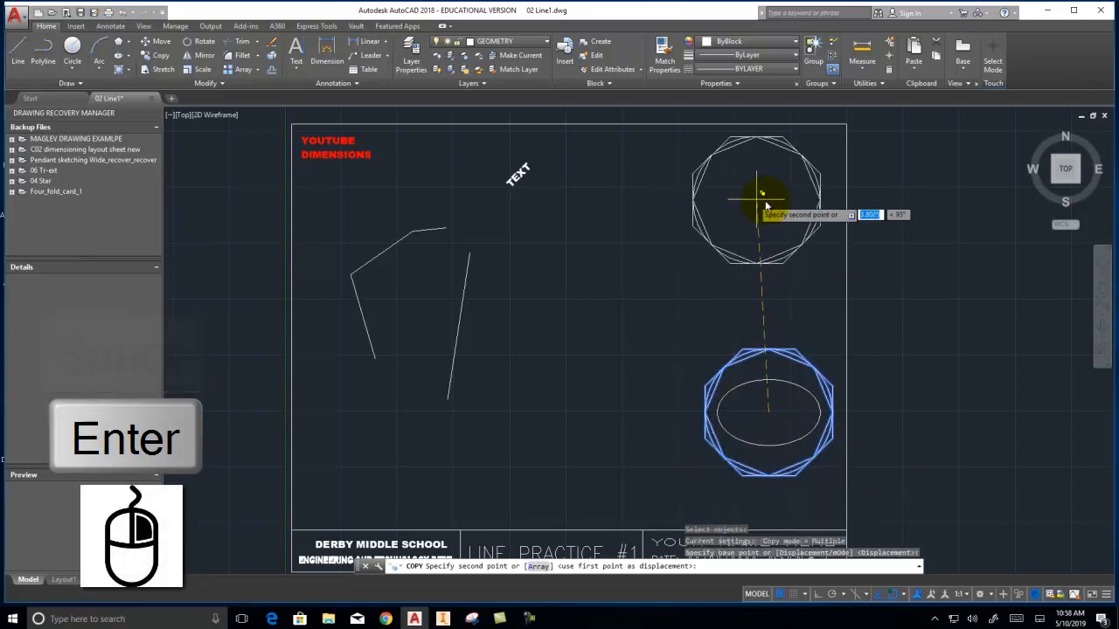
click(766, 210)
click(614, 268)
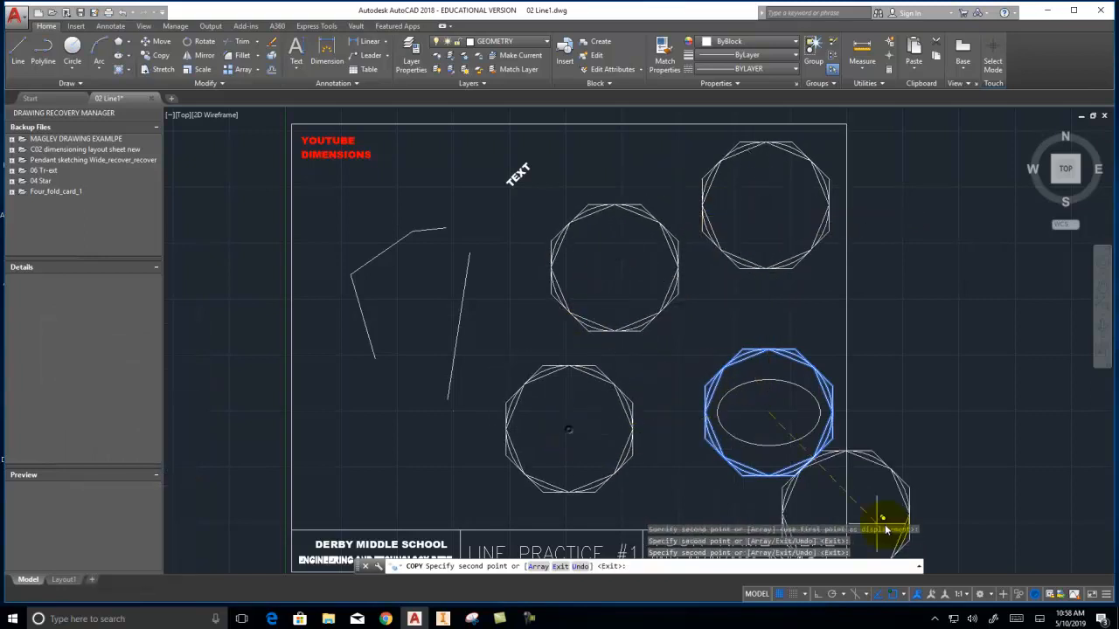
right_click(967, 408)
click(995, 414)
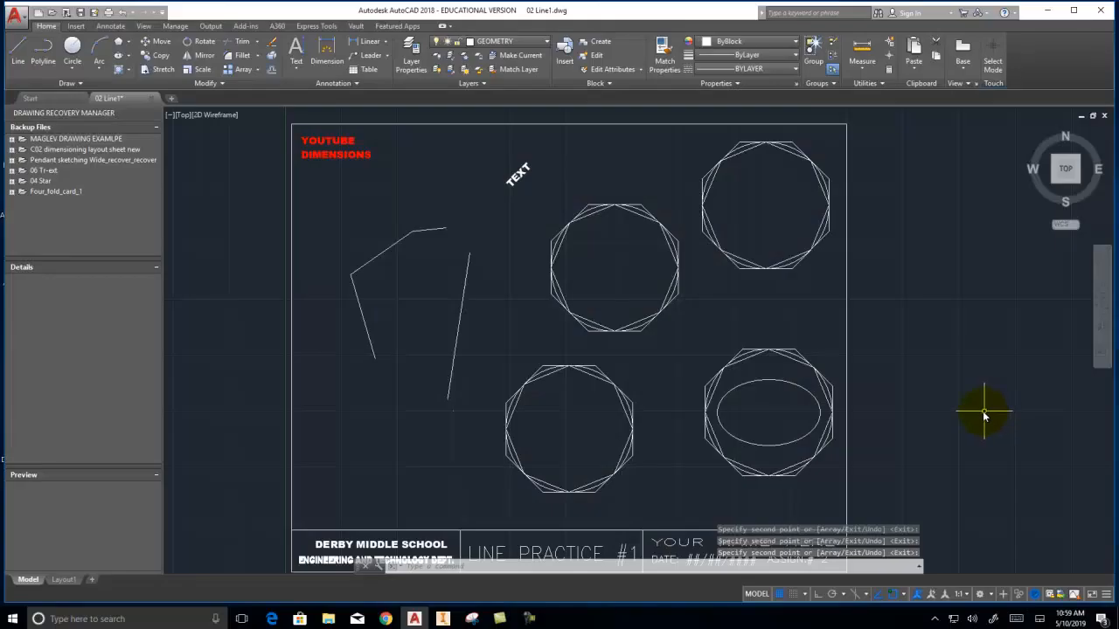
click(206, 42)
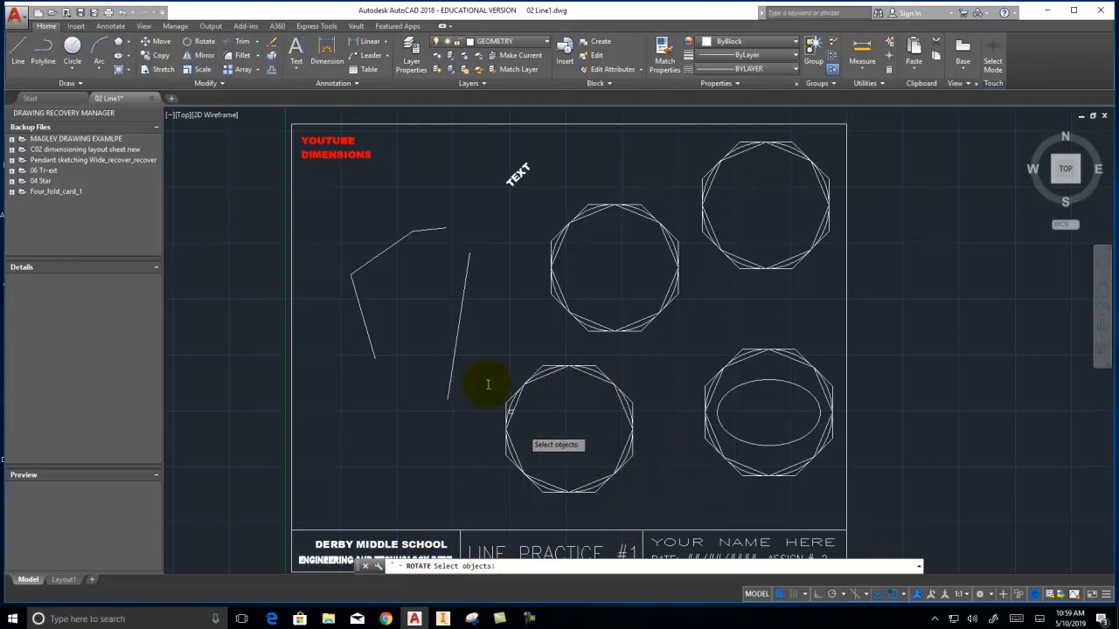
click(545, 190)
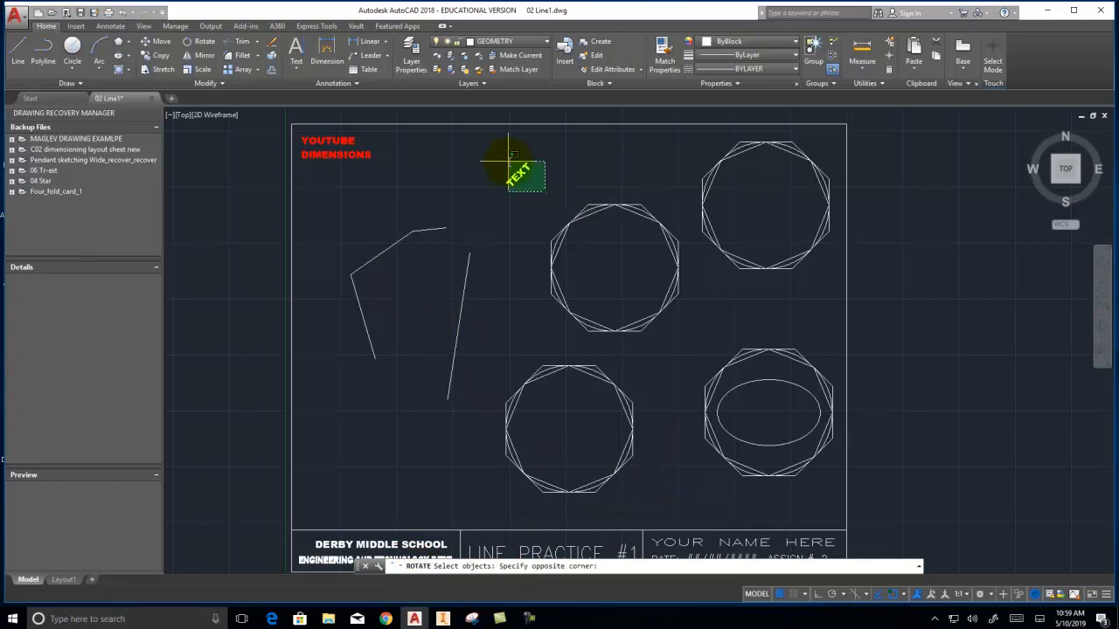
click(492, 142)
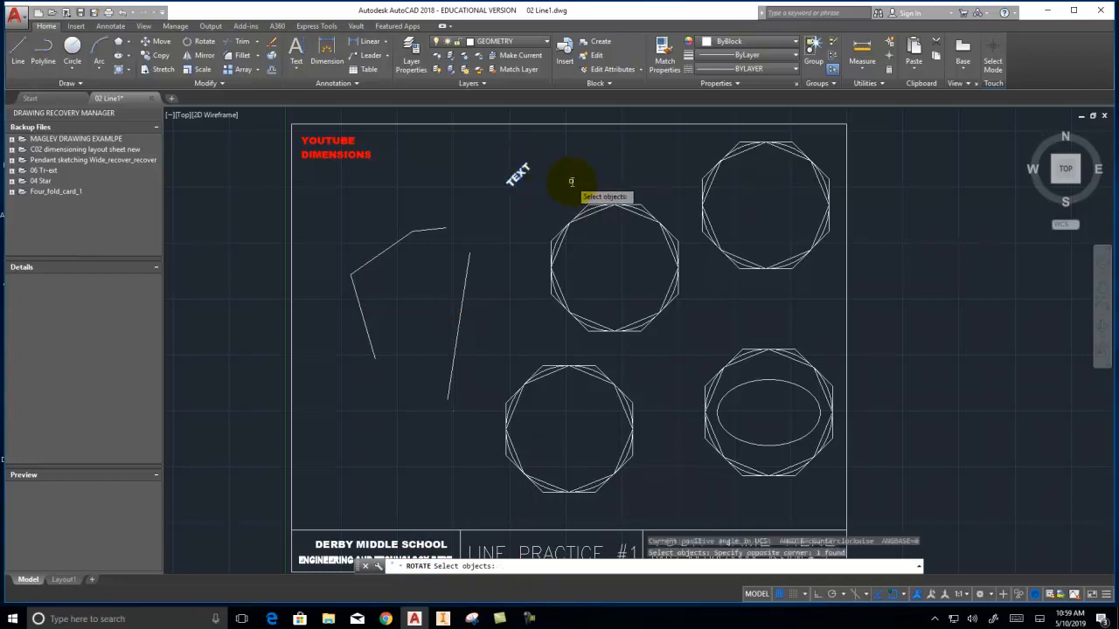
key(space)
key(Return)
key(Return)
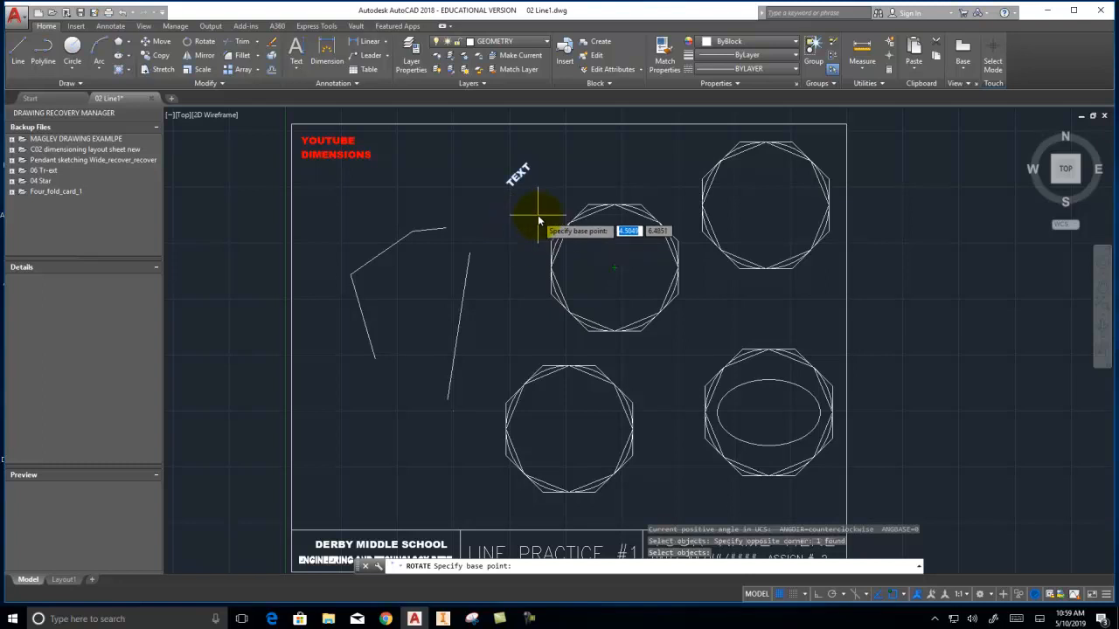
click(609, 273)
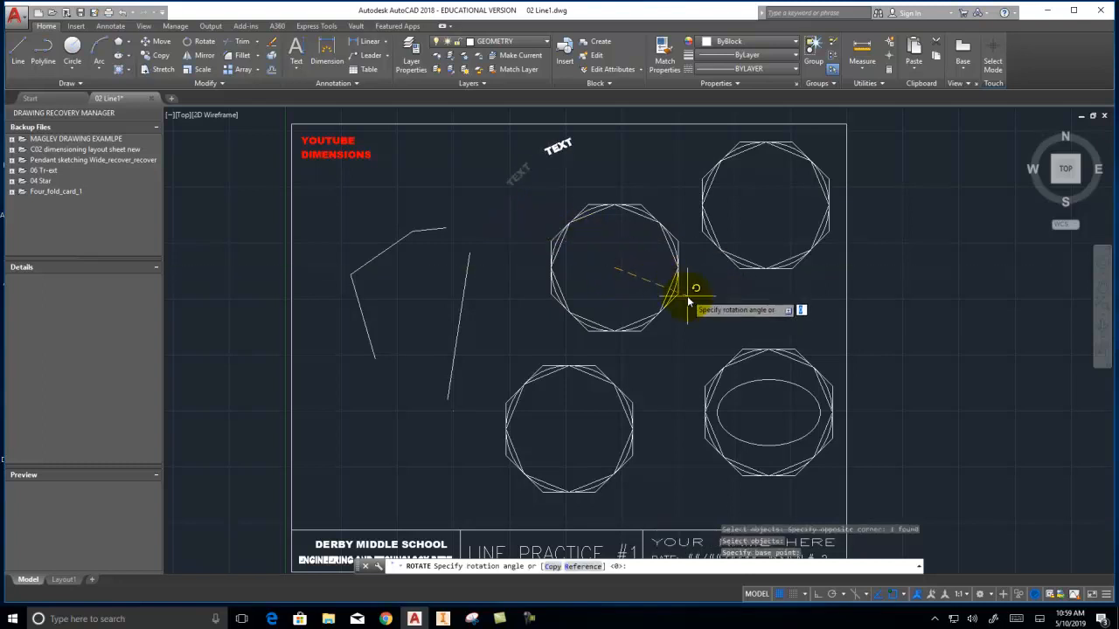
click(670, 347)
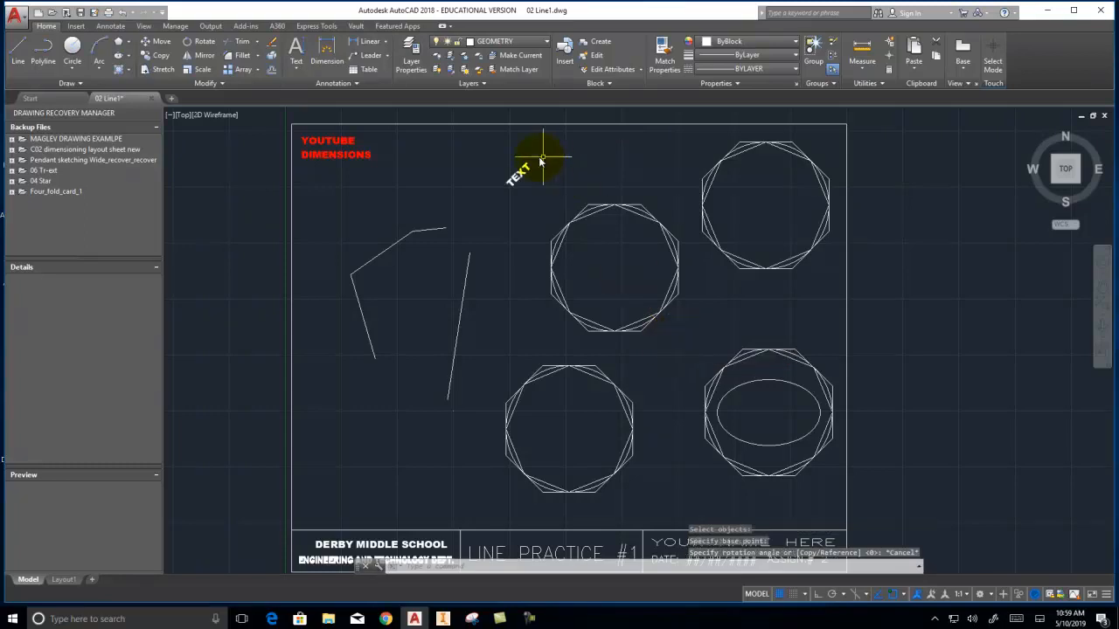
Rotate the slanted word TEXT by 315 degrees about its own middle.
click(203, 42)
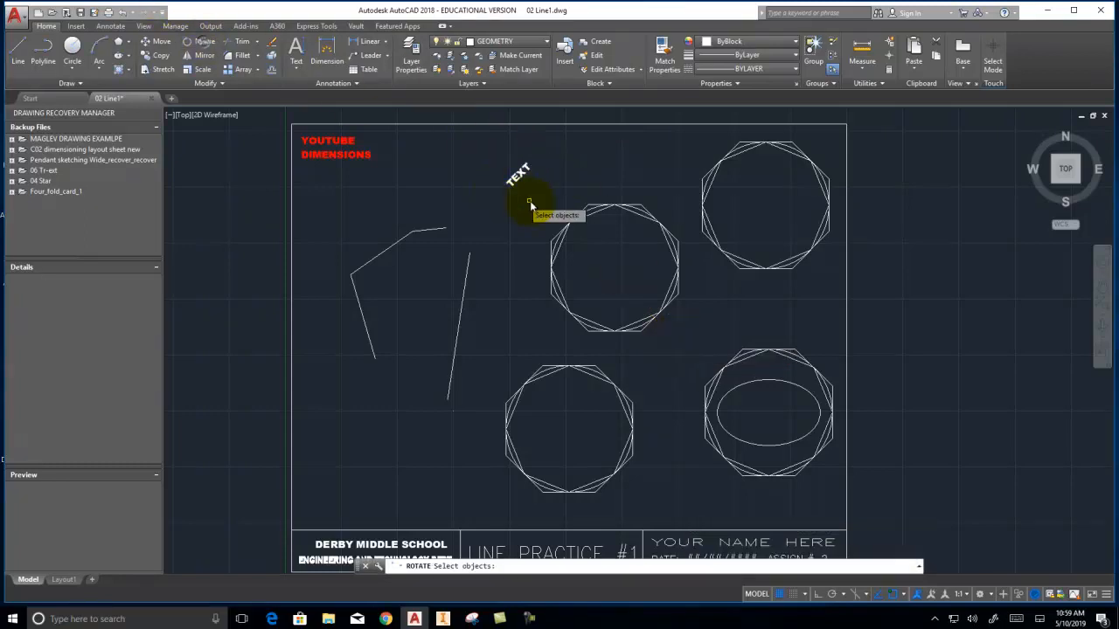
click(493, 159)
key(Return)
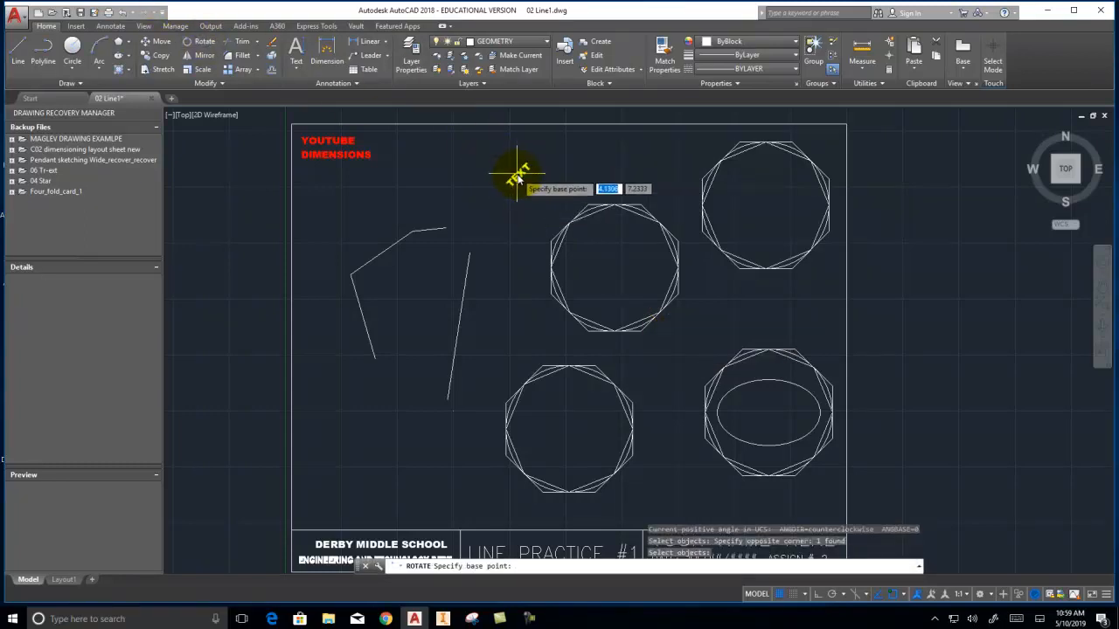
click(516, 179)
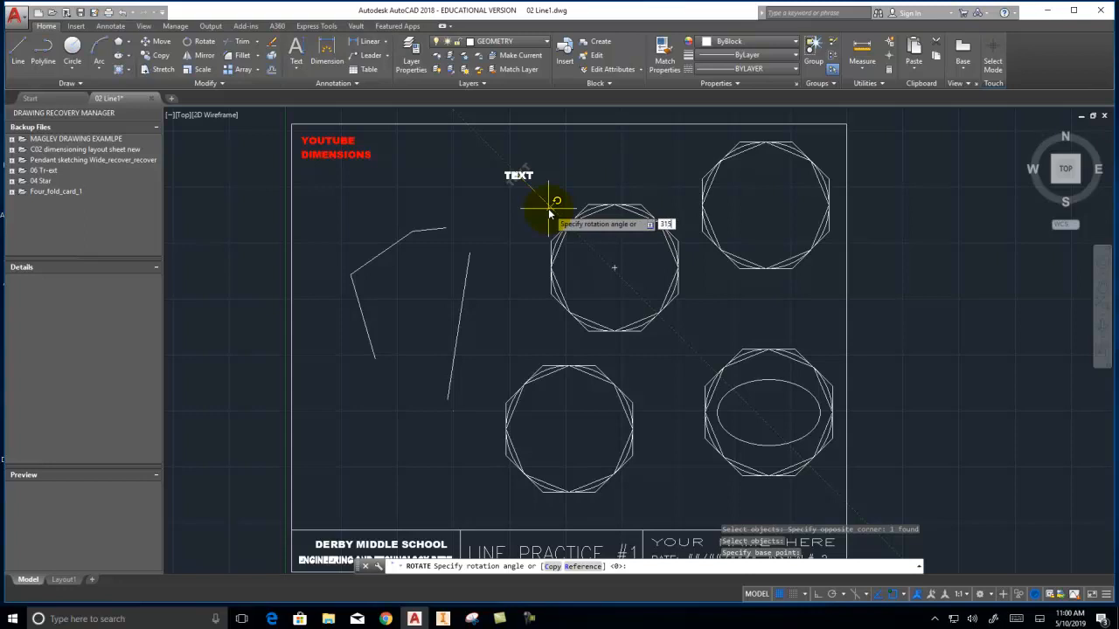
key(Return)
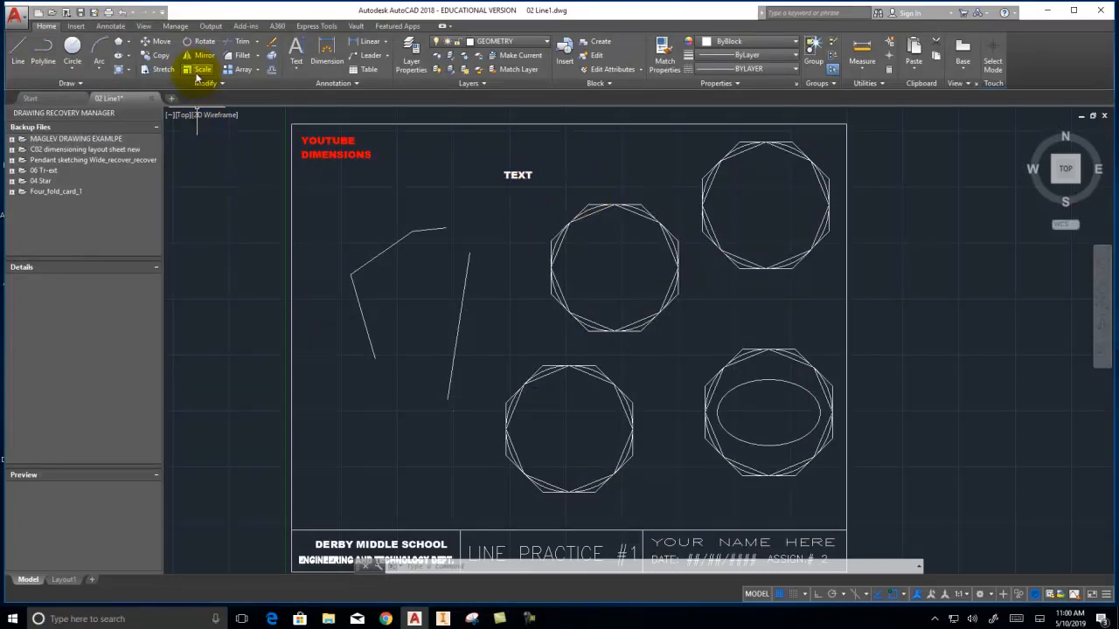
Scale the word TEXT by a factor of 4 about its middle.
click(197, 71)
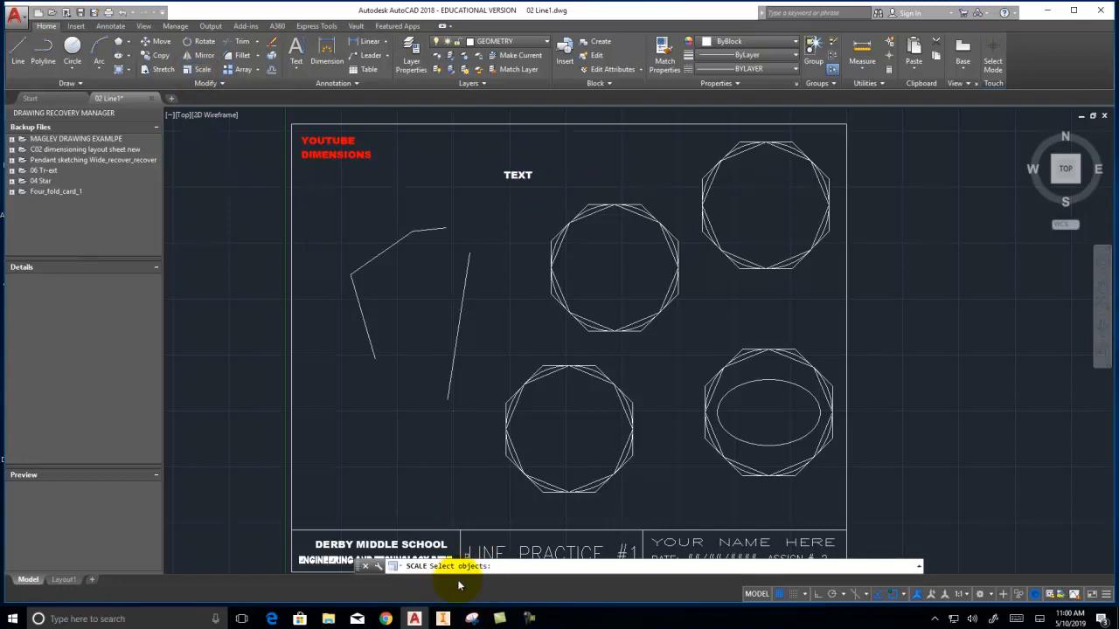
click(488, 160)
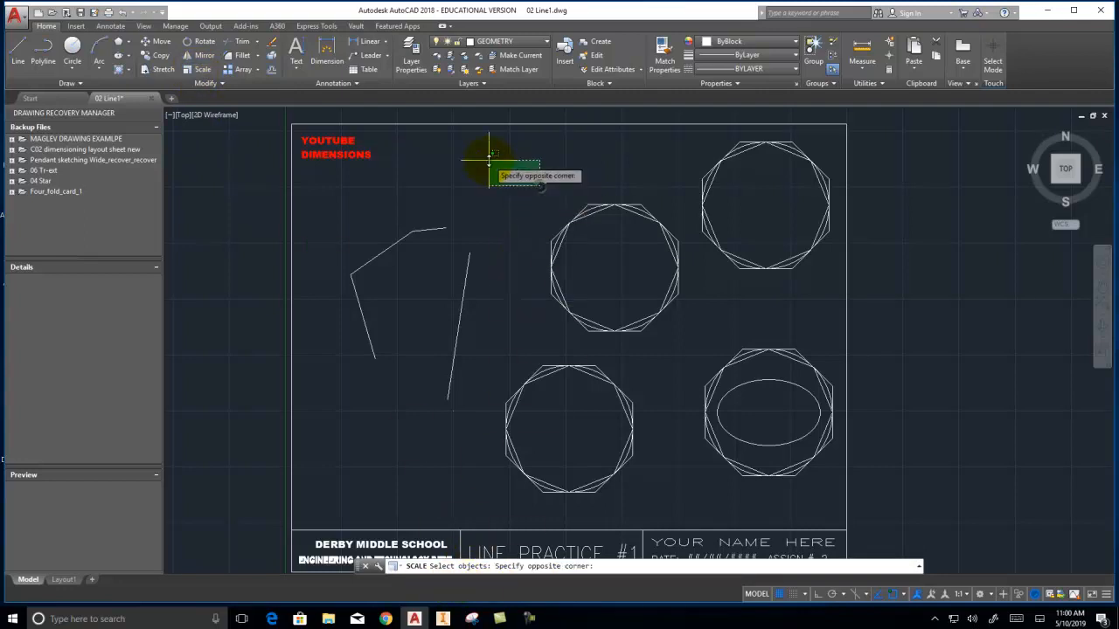
click(826, 378)
key(space)
key(Return)
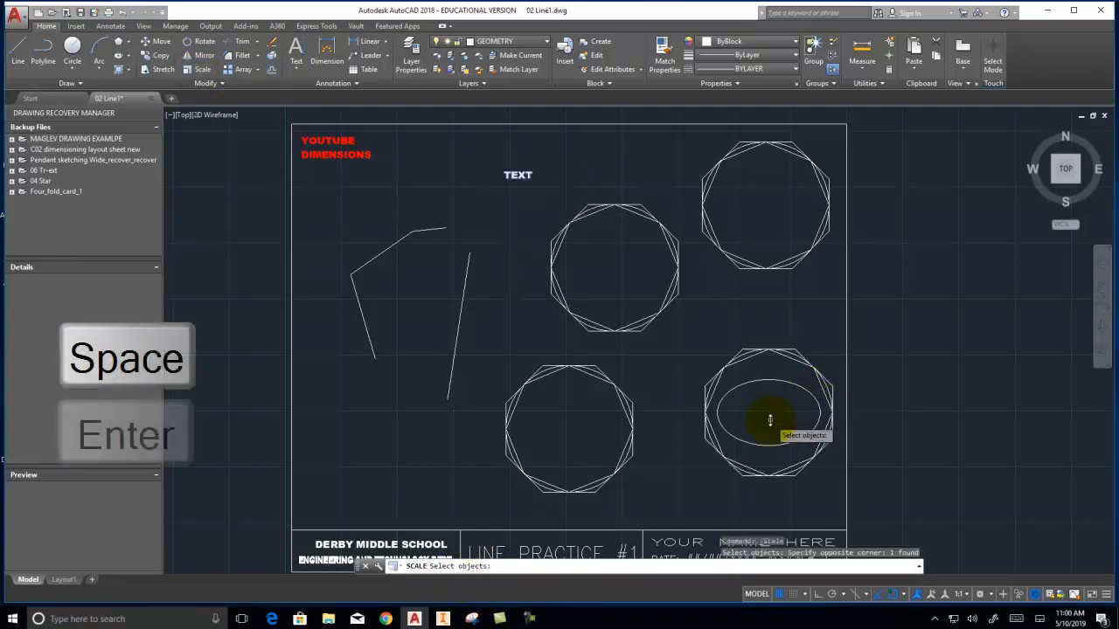
right_click(770, 421)
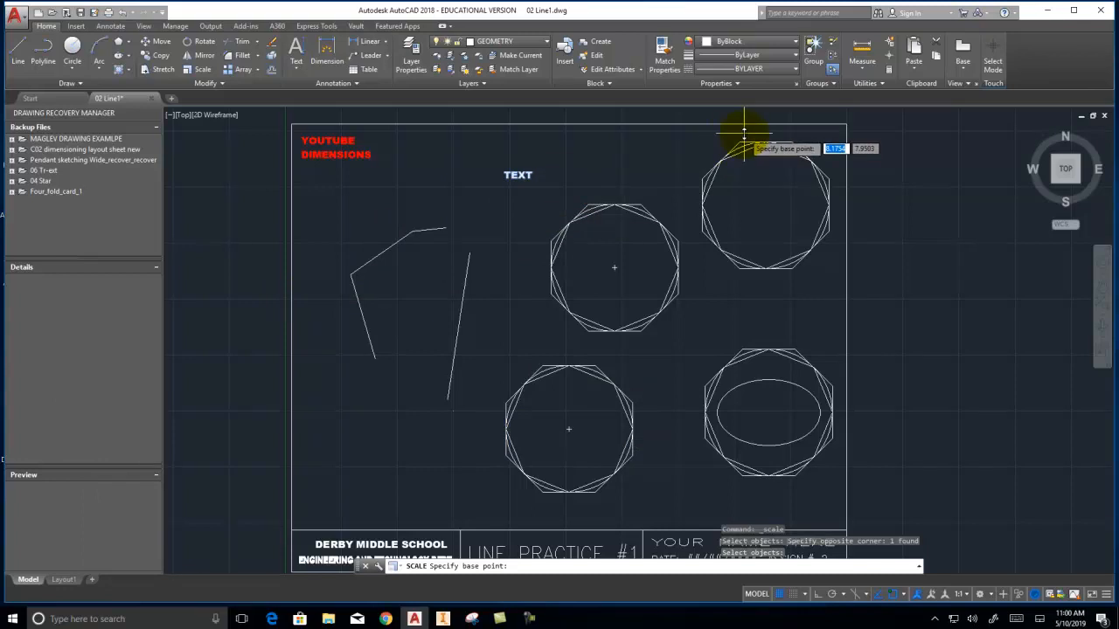
click(519, 174)
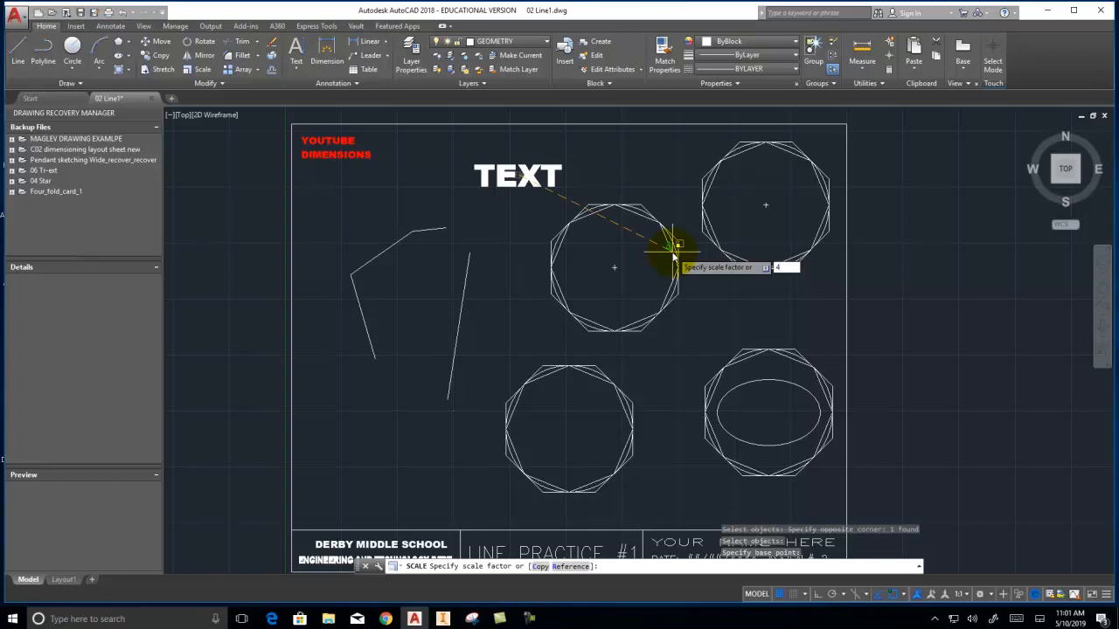
key(Return)
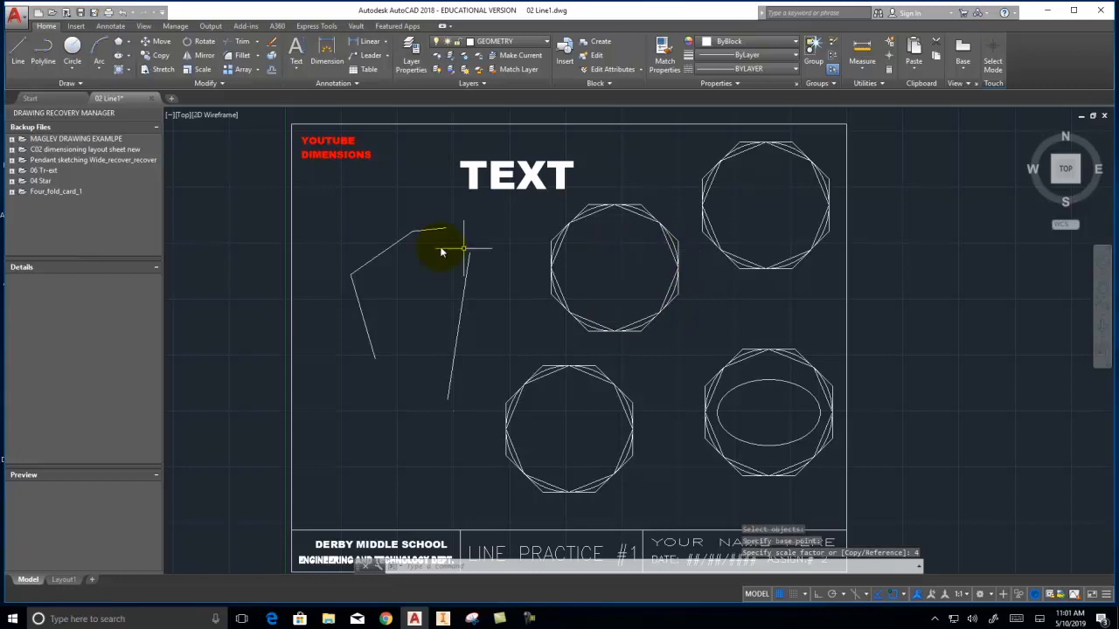
Scale the enlarged word TEXT by a factor of .5 about its middle.
click(189, 70)
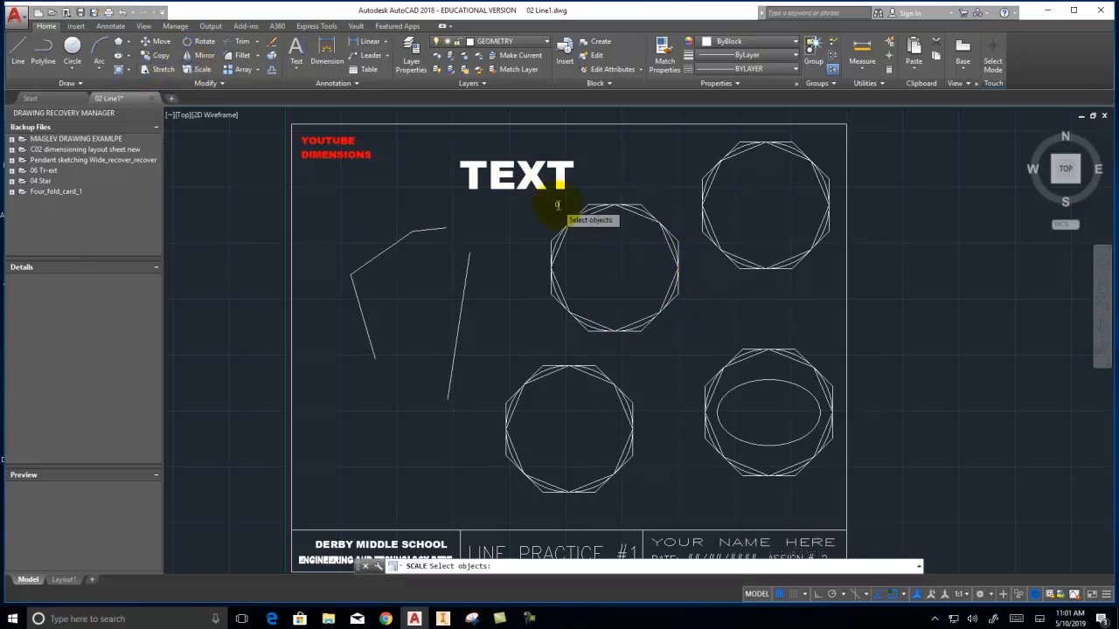
click(580, 196)
click(441, 147)
key(Return)
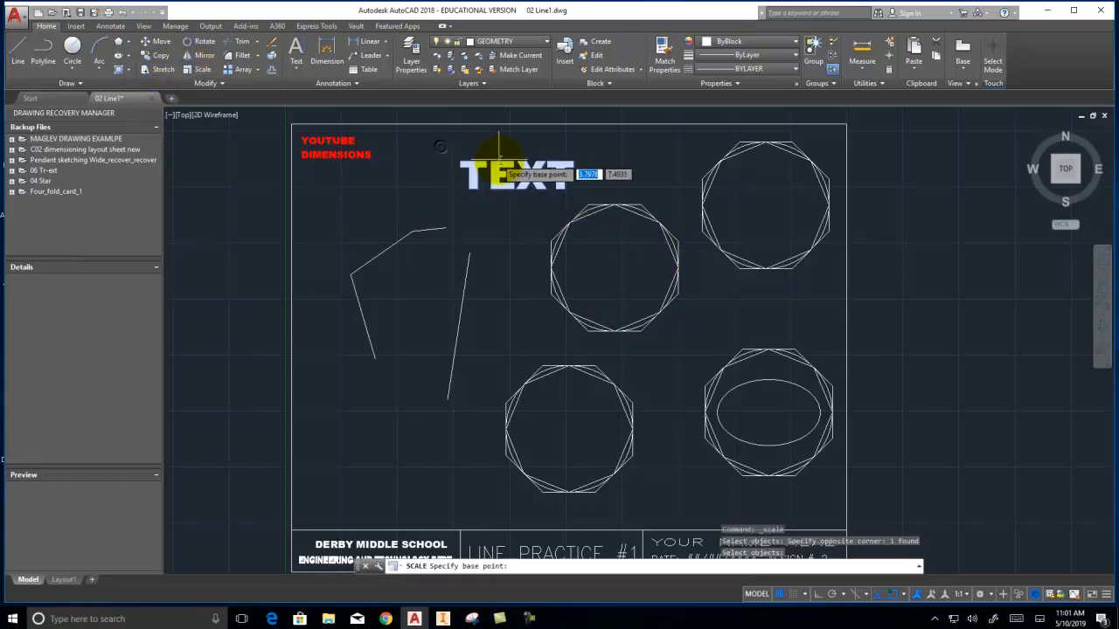
click(517, 173)
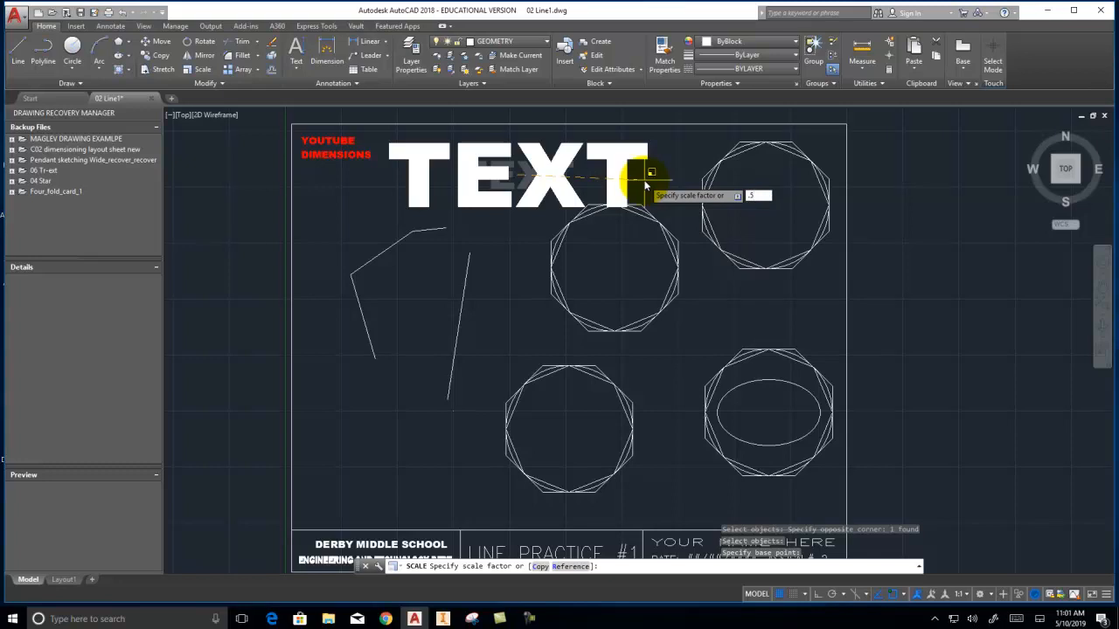
key(Return)
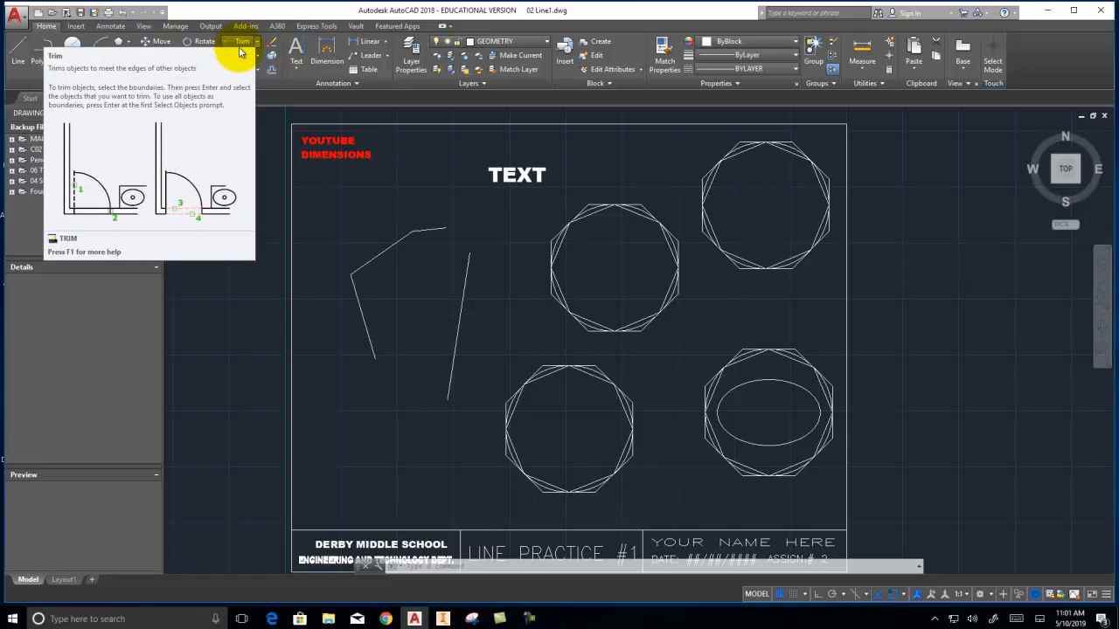
Draw three connected line segments in a zigzag across the loose lines beneath the YOUTUBE DIMENSIONS label.
click(18, 53)
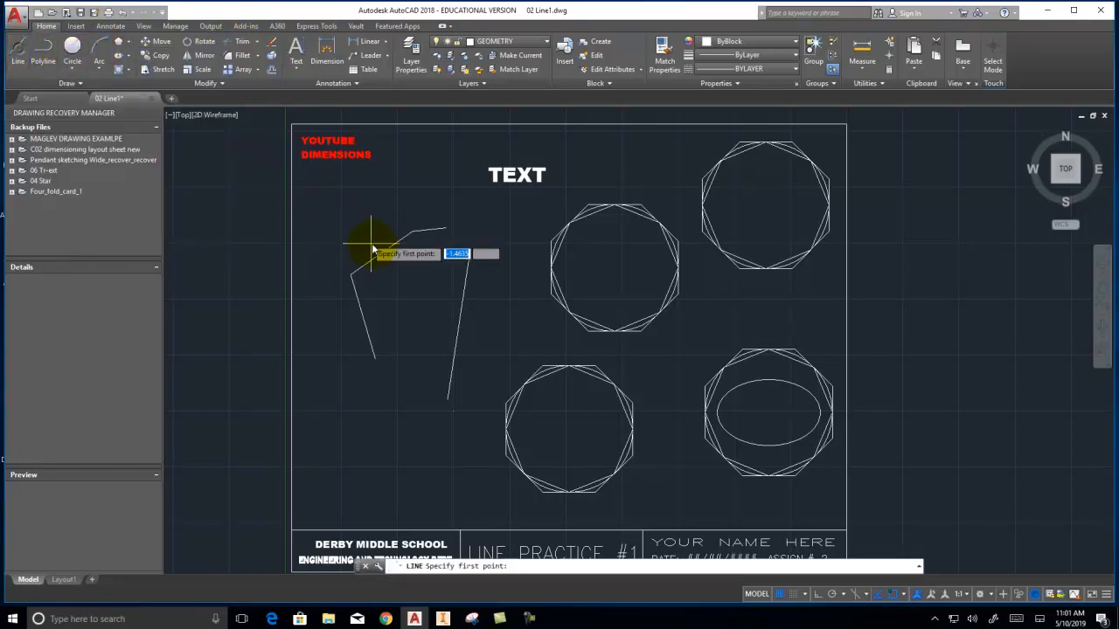
click(334, 217)
click(527, 339)
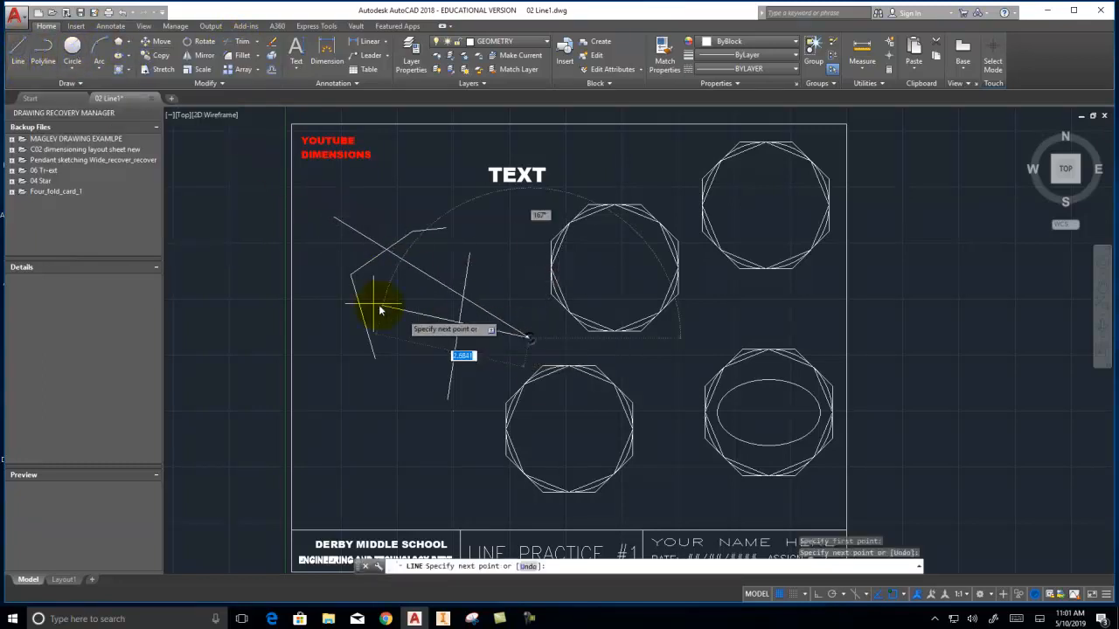
click(331, 291)
click(400, 194)
right_click(400, 194)
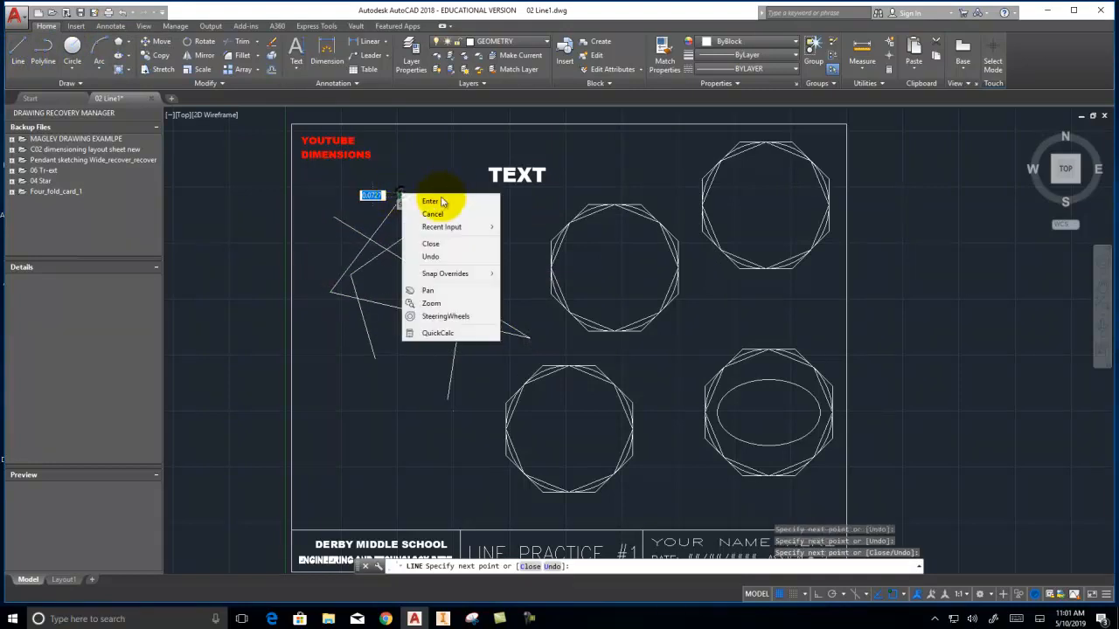
click(442, 200)
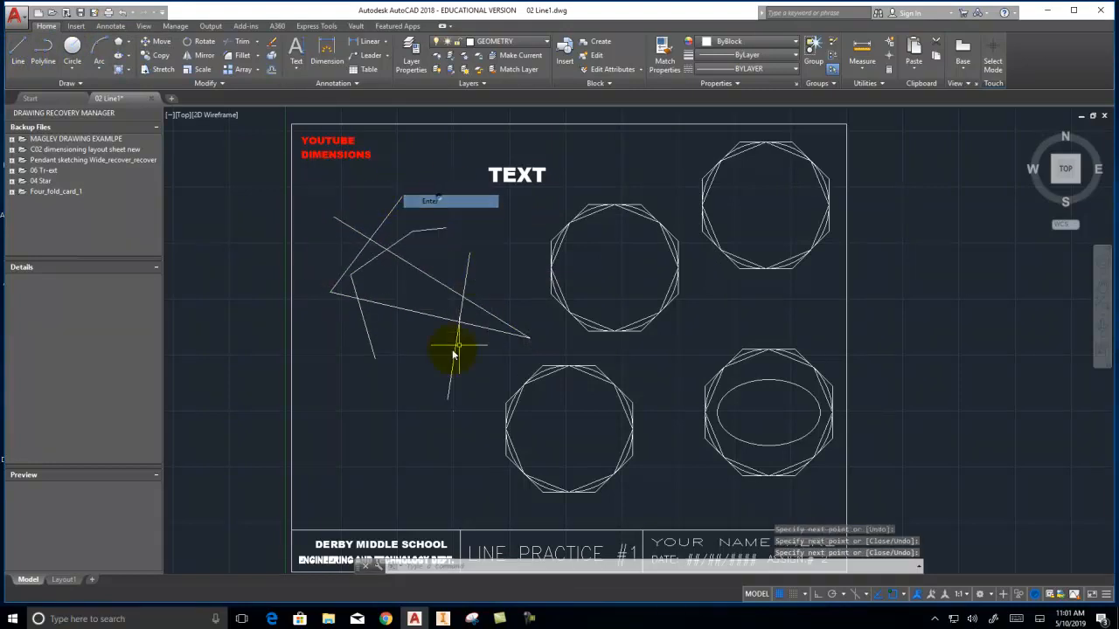
Trim the line ends protruding outside the long slanted triangle, using all the crossing lines as cutting edges.
click(235, 42)
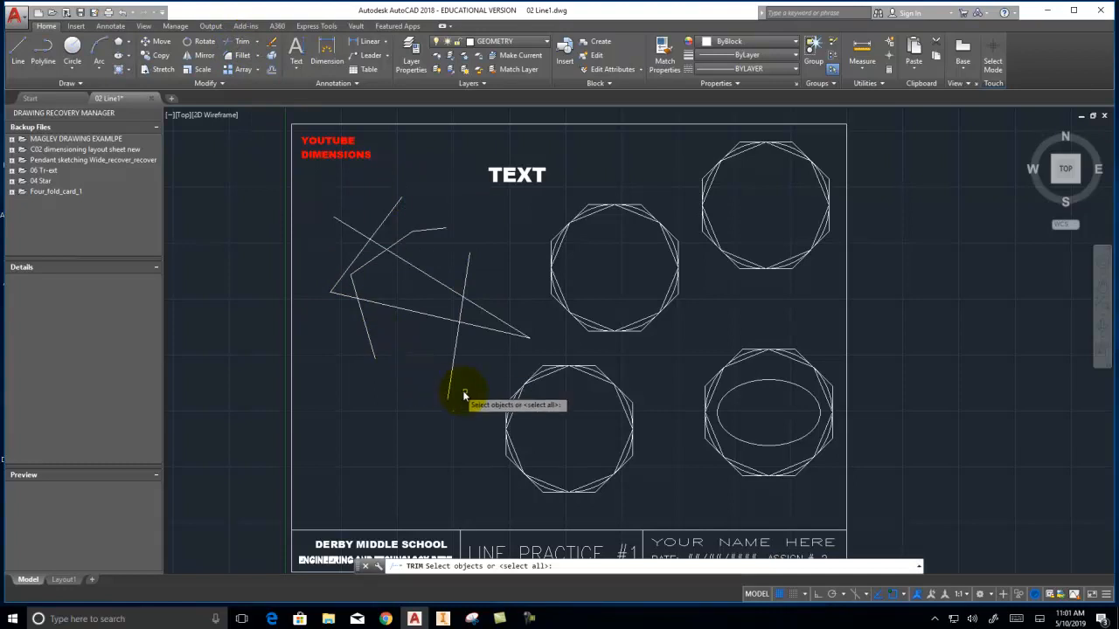
click(492, 394)
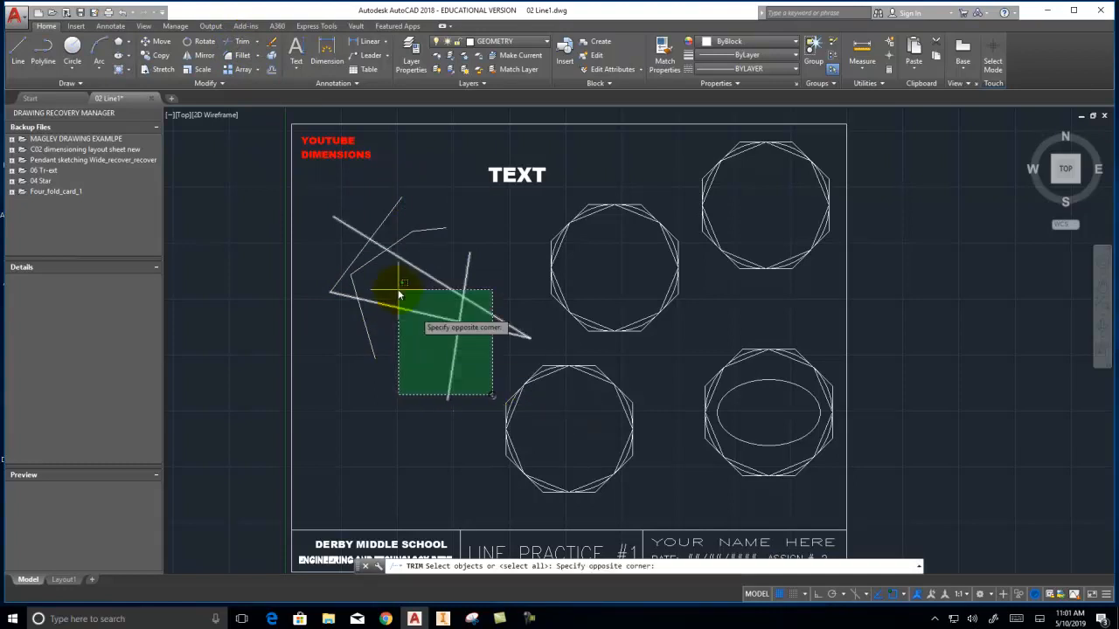
click(323, 201)
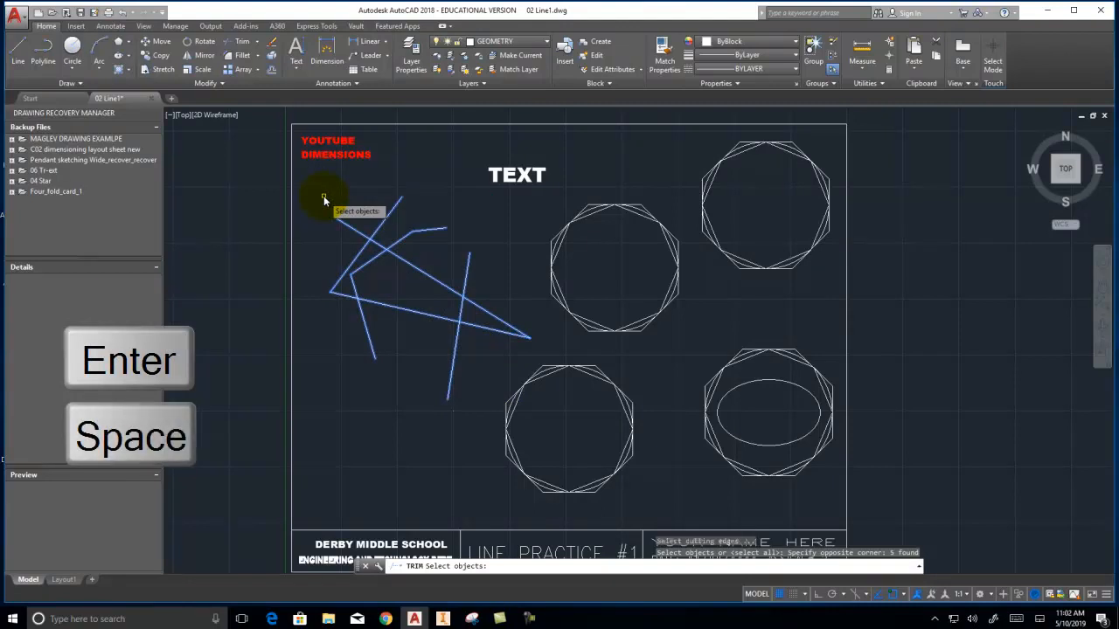
right_click(324, 200)
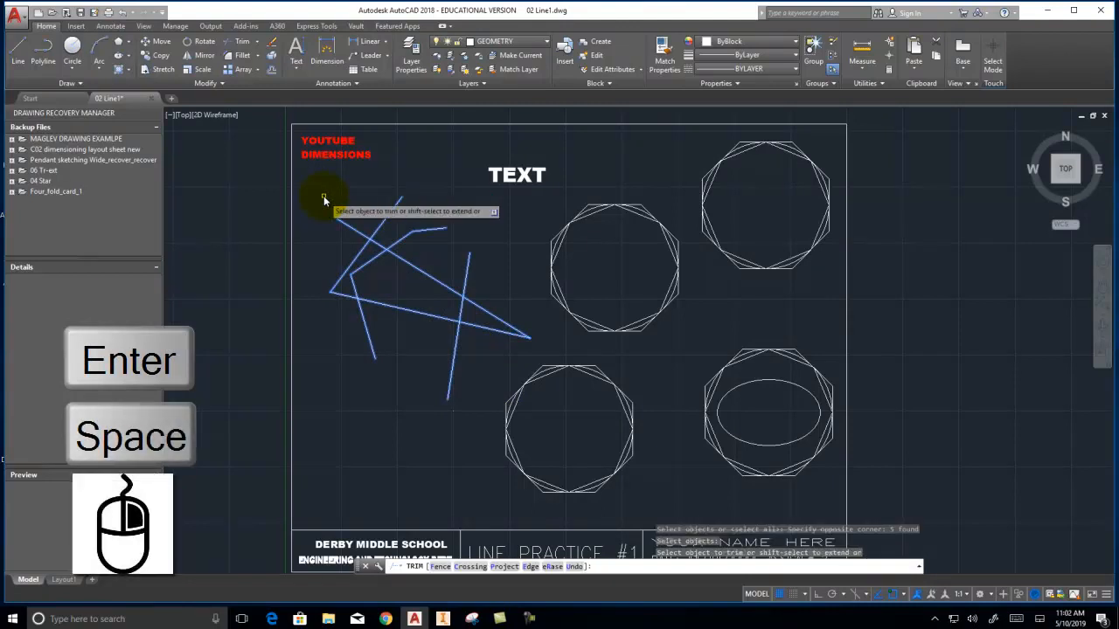
click(381, 225)
click(356, 229)
click(363, 324)
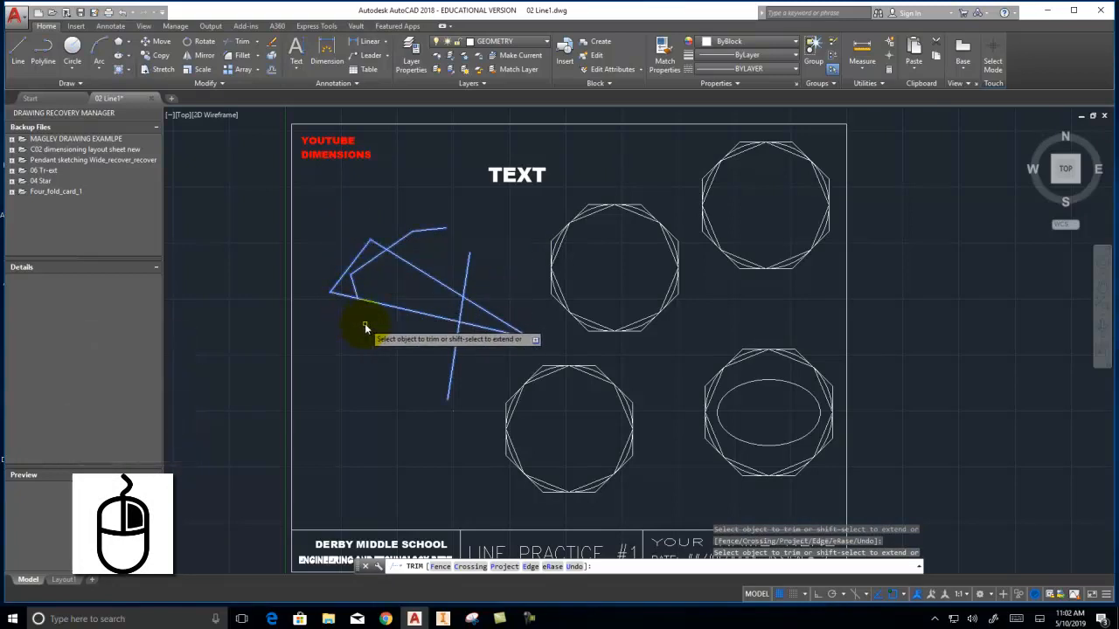
click(449, 357)
click(468, 278)
click(406, 237)
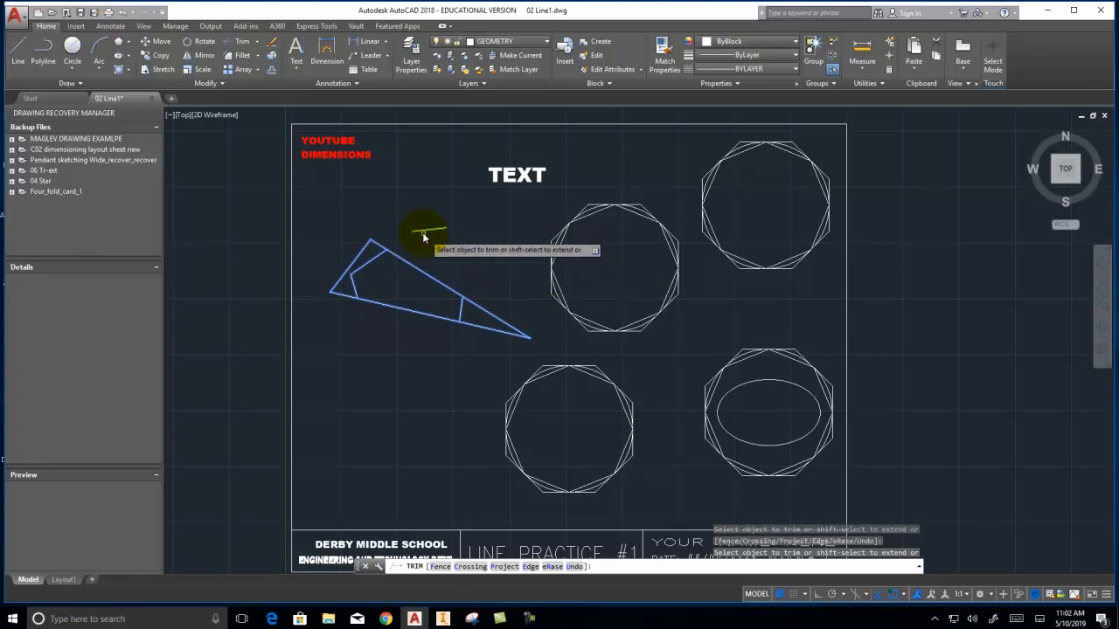
Try to trim away the short isolated line above the triangle.
click(432, 232)
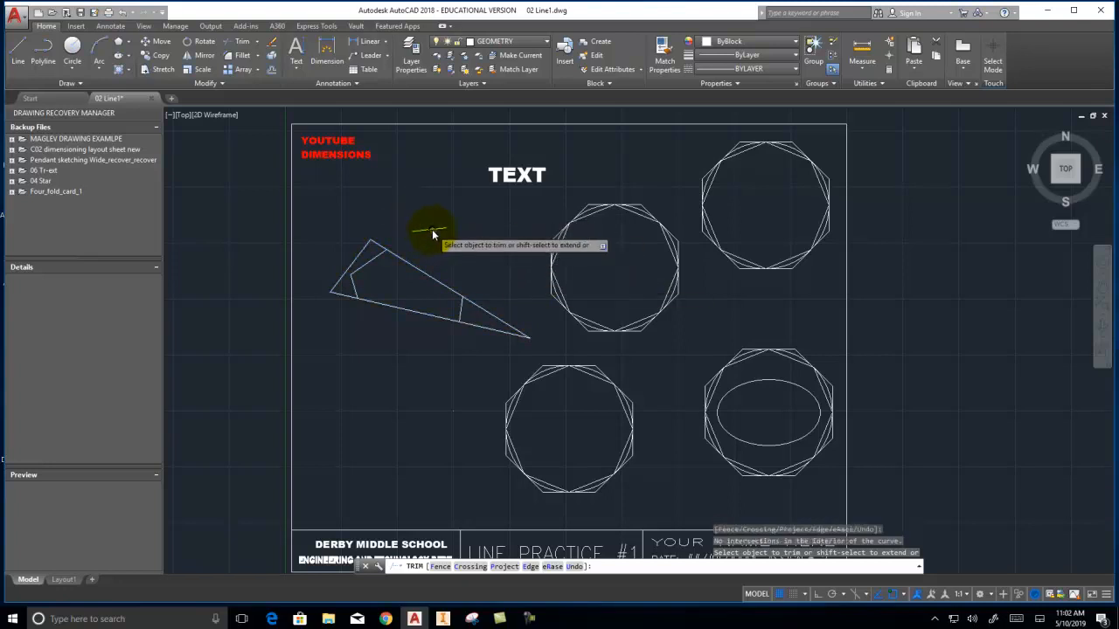
click(416, 229)
click(446, 234)
click(450, 233)
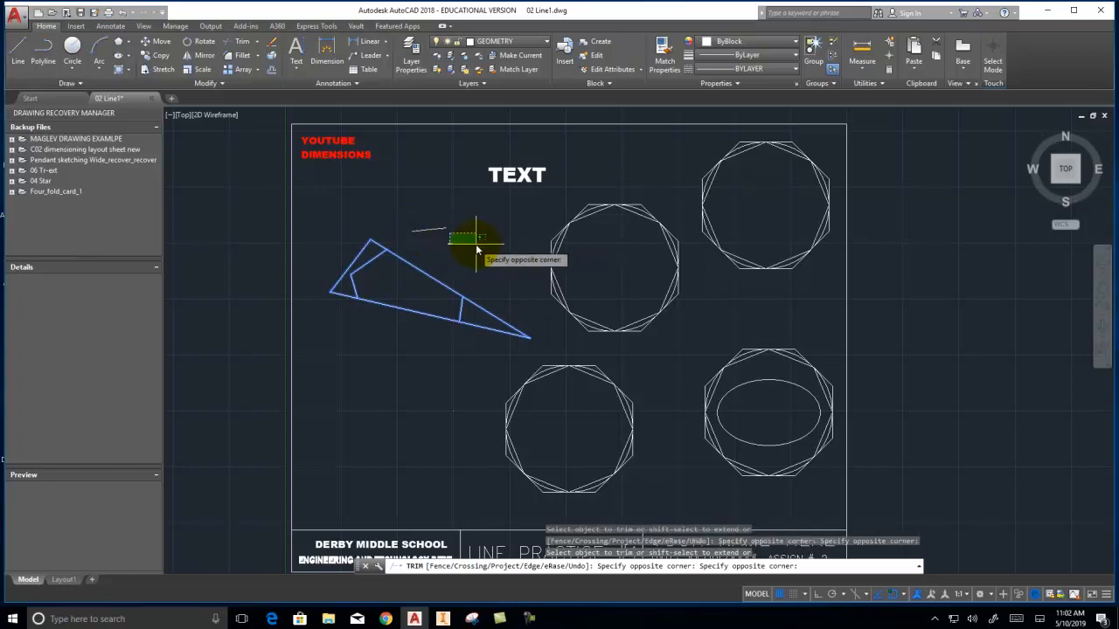
click(469, 245)
click(480, 242)
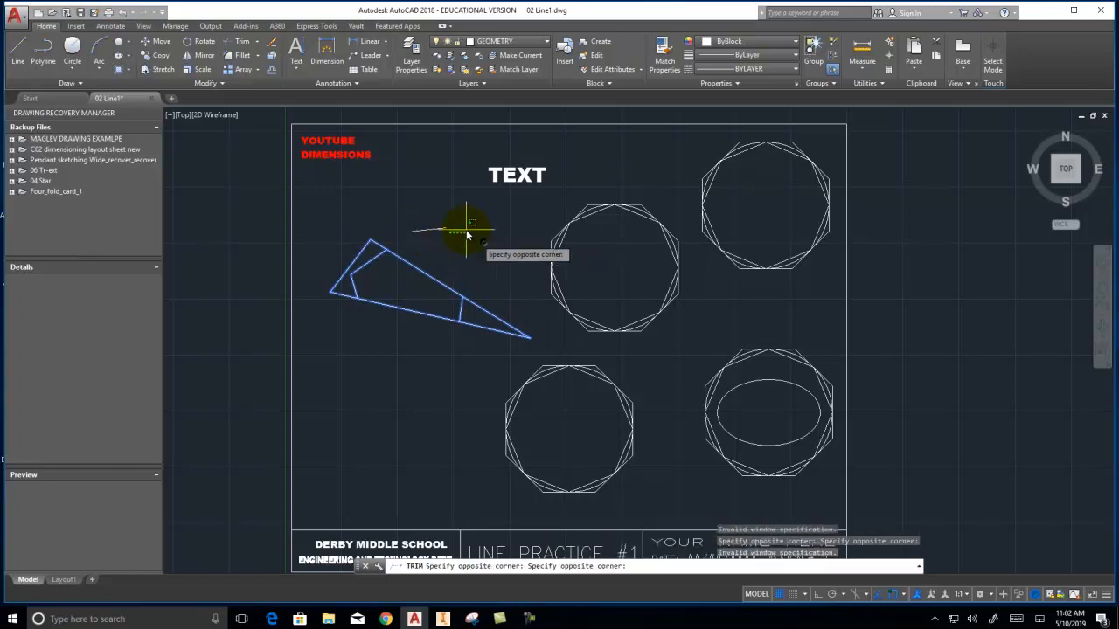
key(Escape)
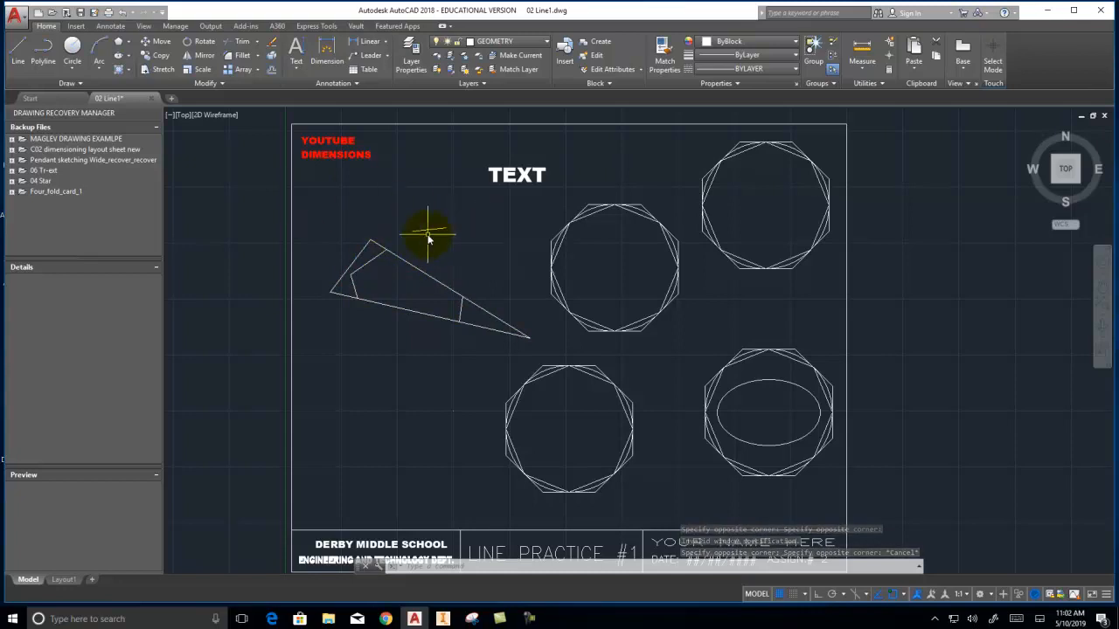
Delete the short isolated line above the triangle.
key(Delete)
click(458, 247)
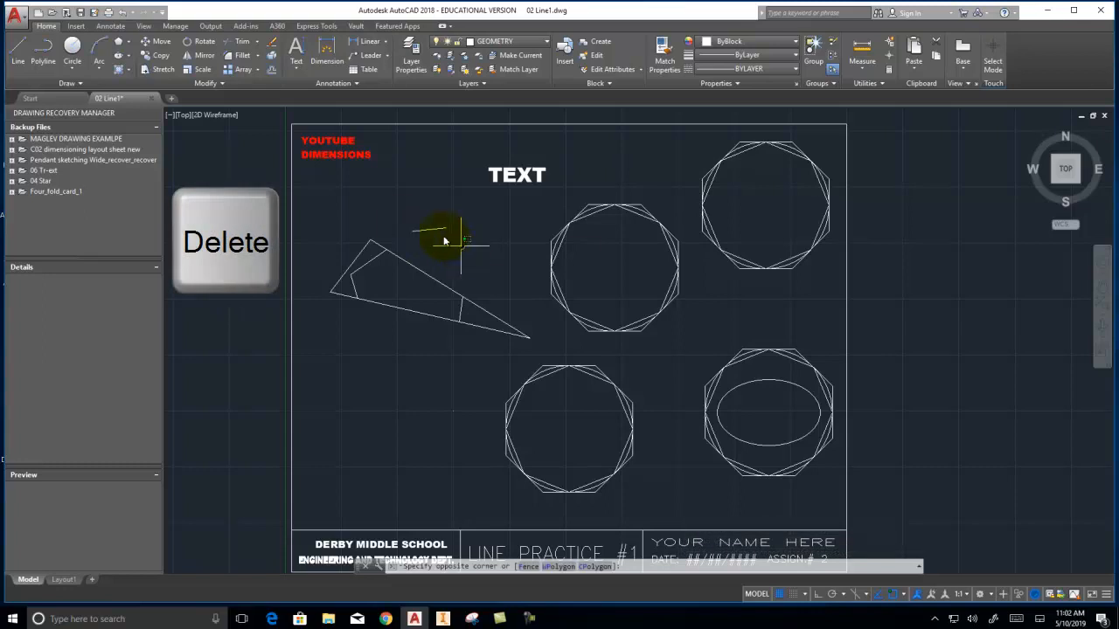
click(387, 219)
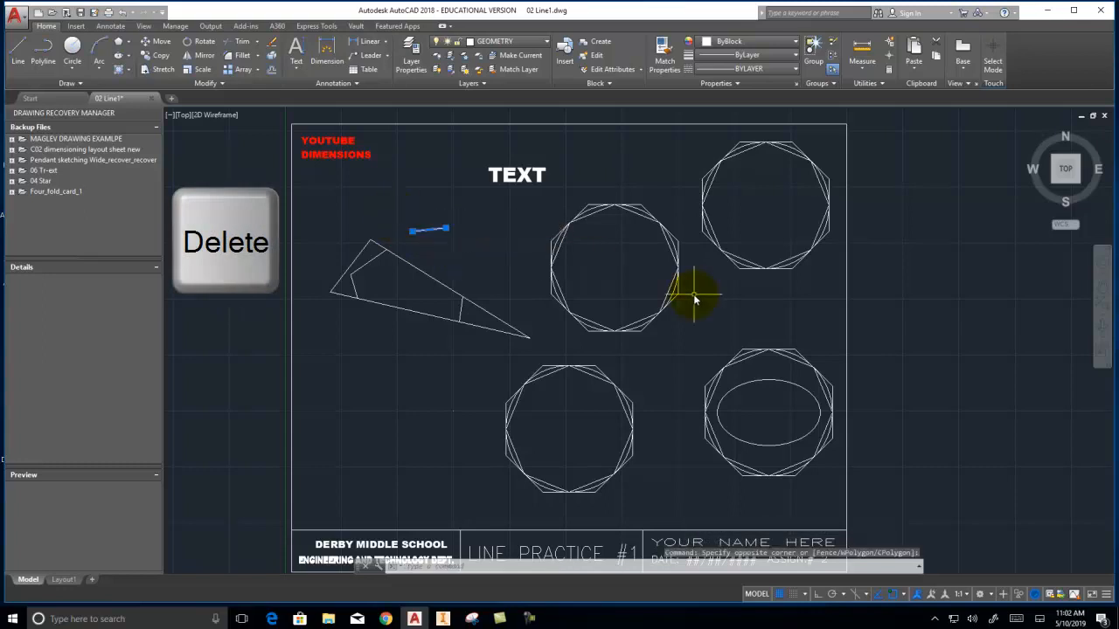
key(Delete)
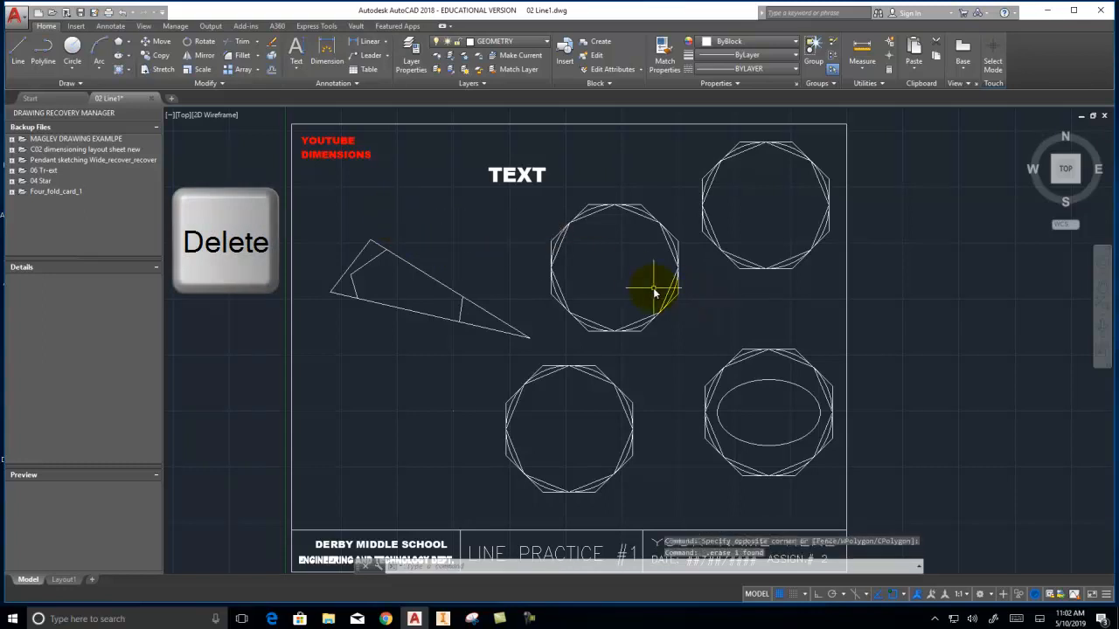
Erase the short cross line near the triangle's narrow end.
click(272, 44)
click(461, 310)
key(space)
key(Return)
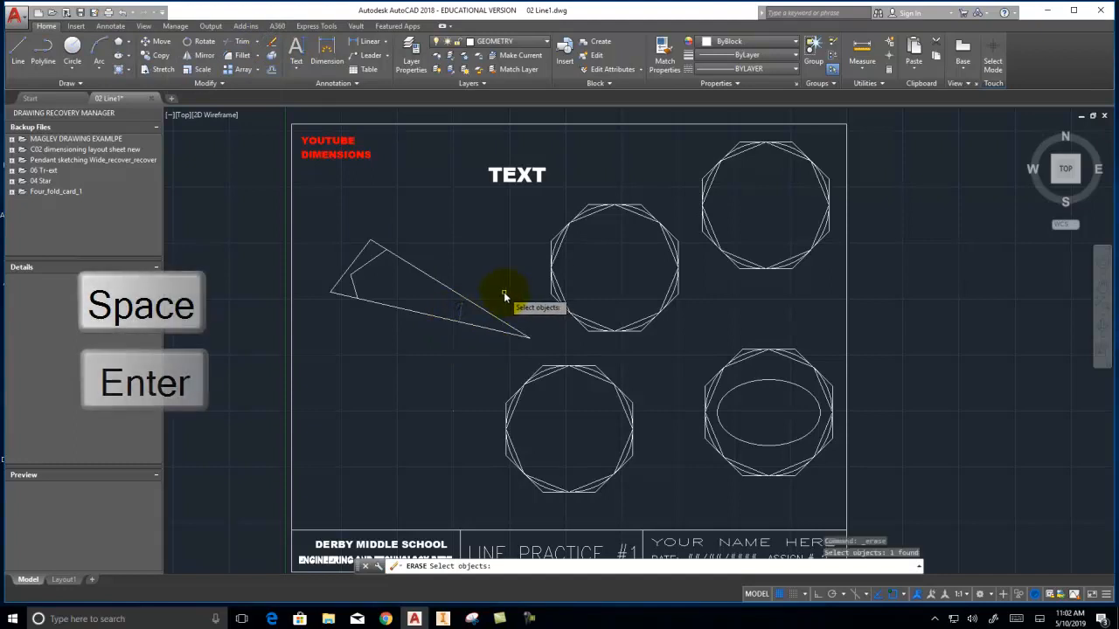
right_click(503, 297)
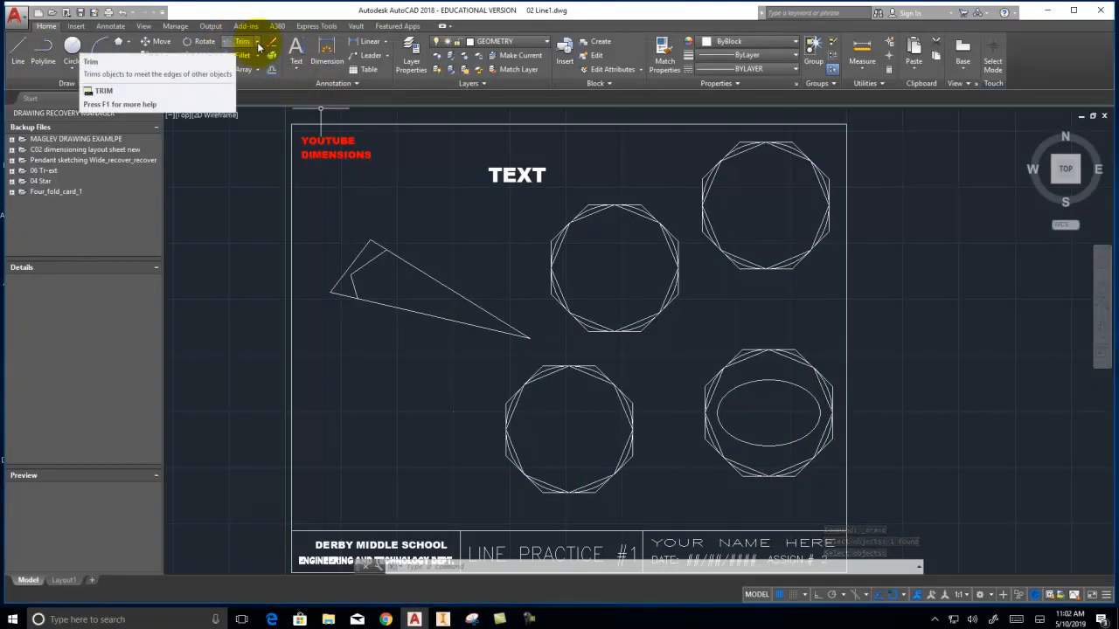
Draw a short slanted line above the triangle's long upper edge, leaving a gap between them.
click(258, 44)
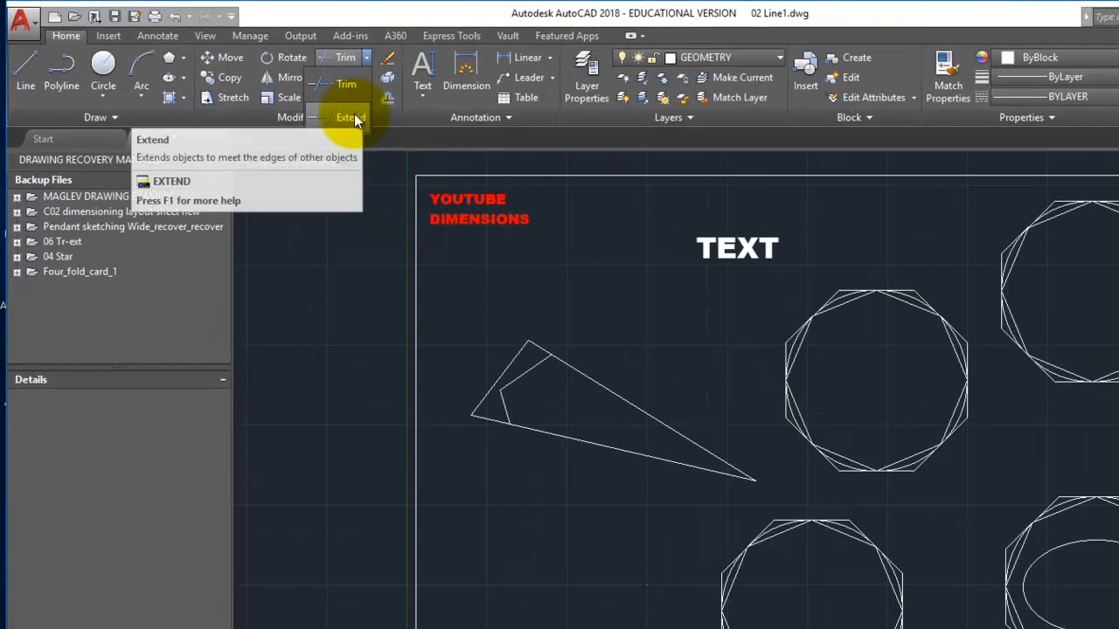
click(352, 117)
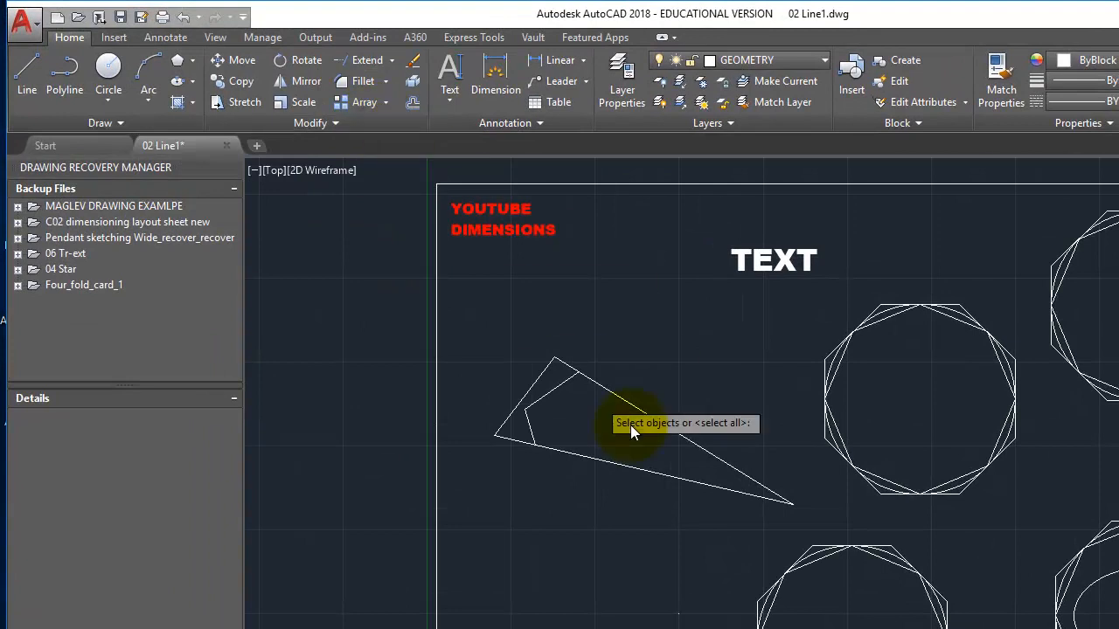
click(39, 62)
click(667, 382)
right_click(734, 382)
click(773, 385)
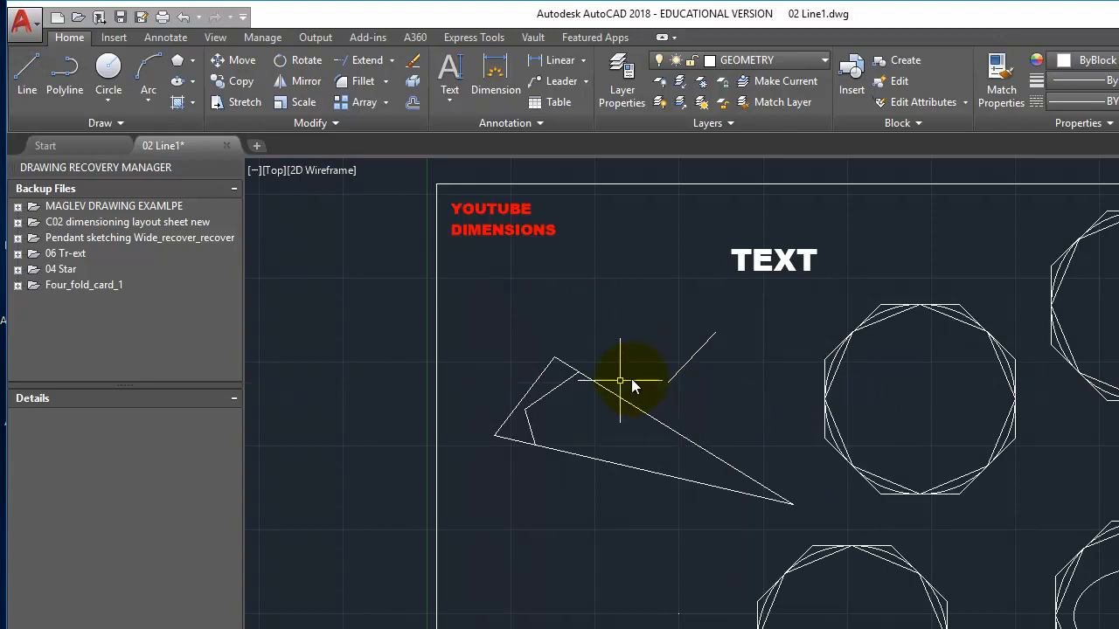
Extend the short slanted line to the triangle's long upper edge.
click(359, 64)
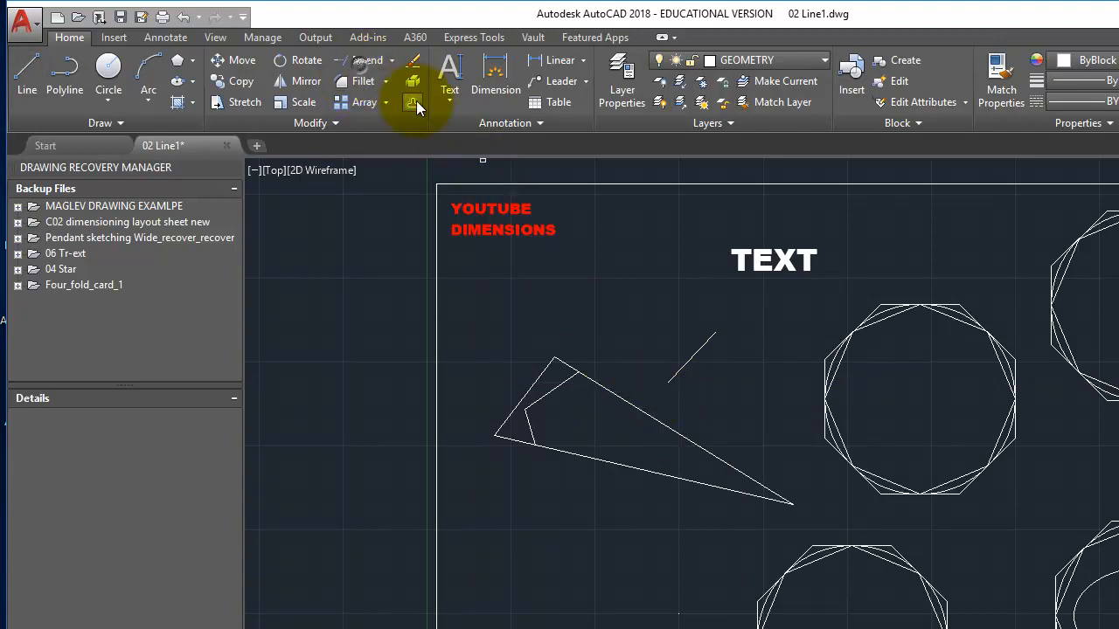
click(619, 398)
key(Return)
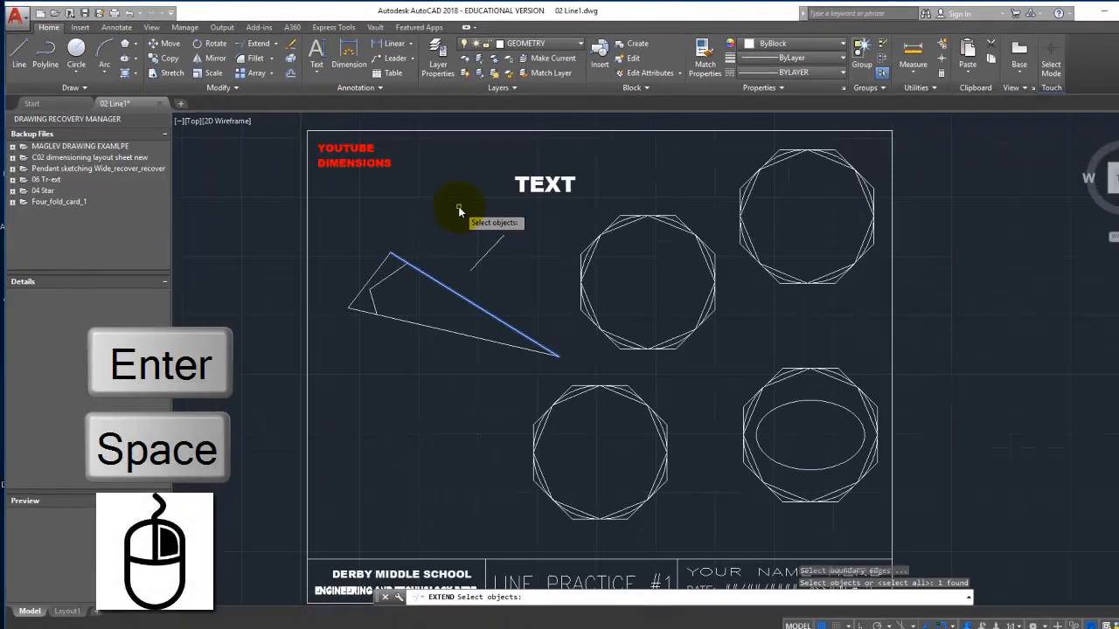
key(space)
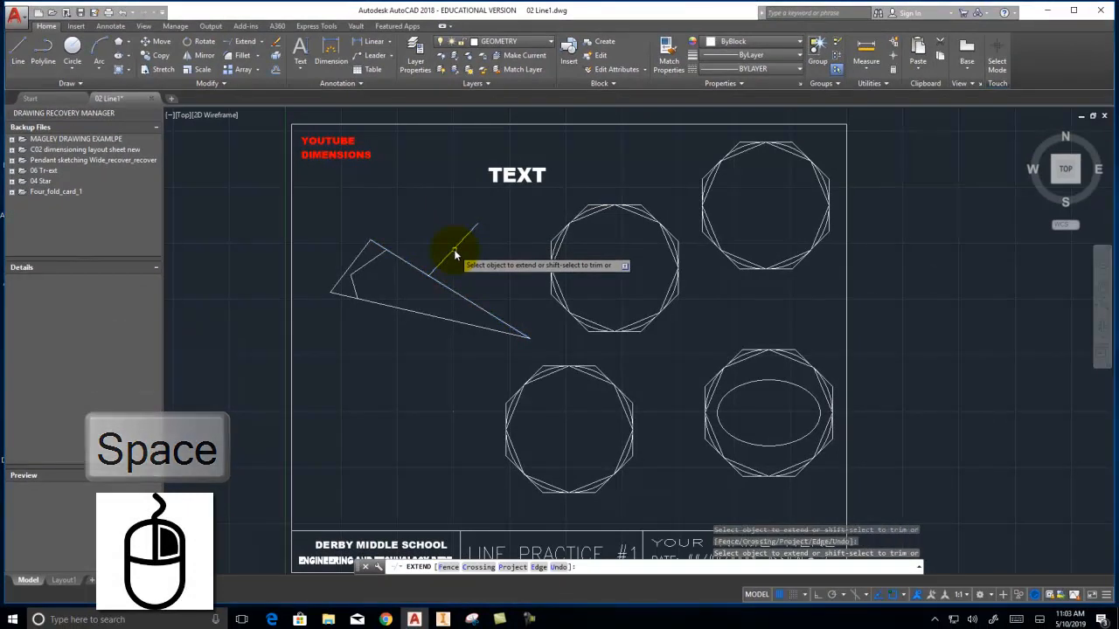
right_click(490, 276)
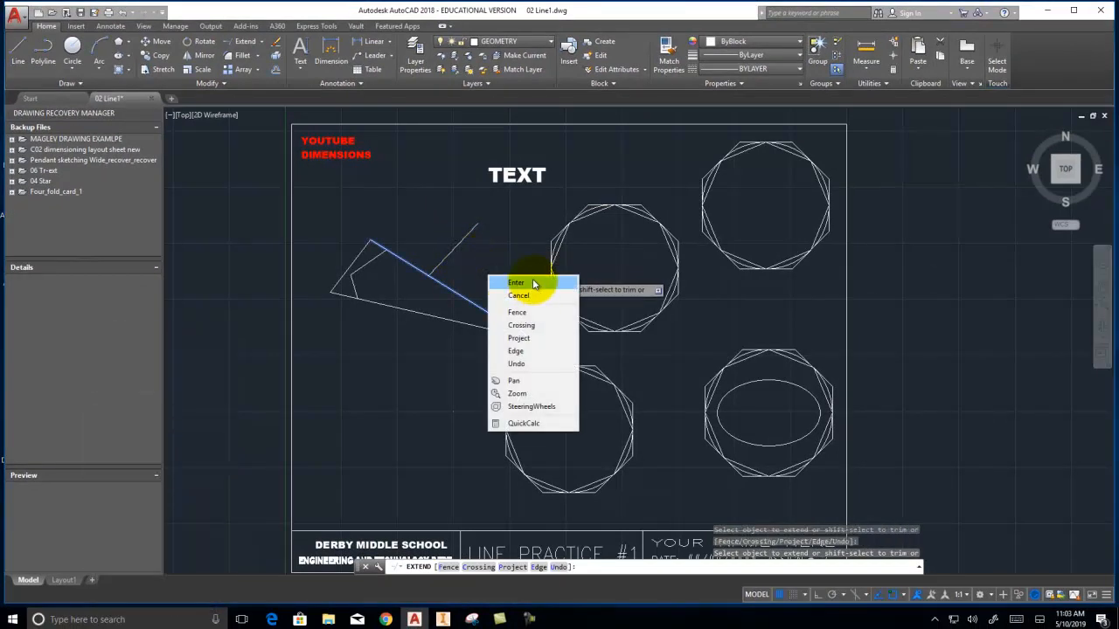
click(533, 284)
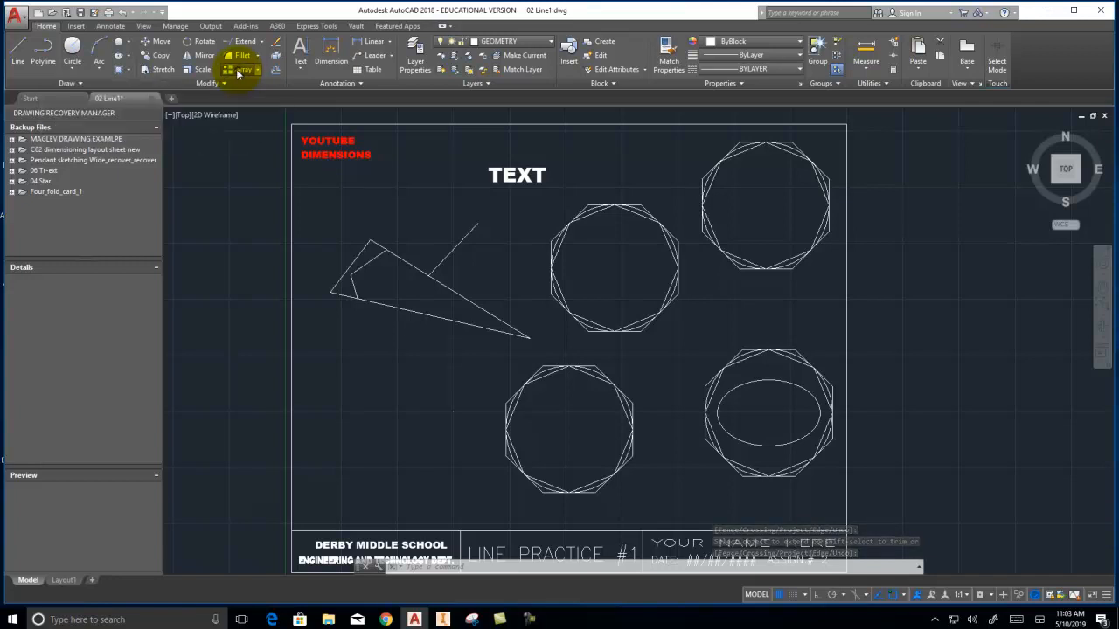
Create a rectangular array from the three nested polygons in the sheet's upper right corner.
click(238, 70)
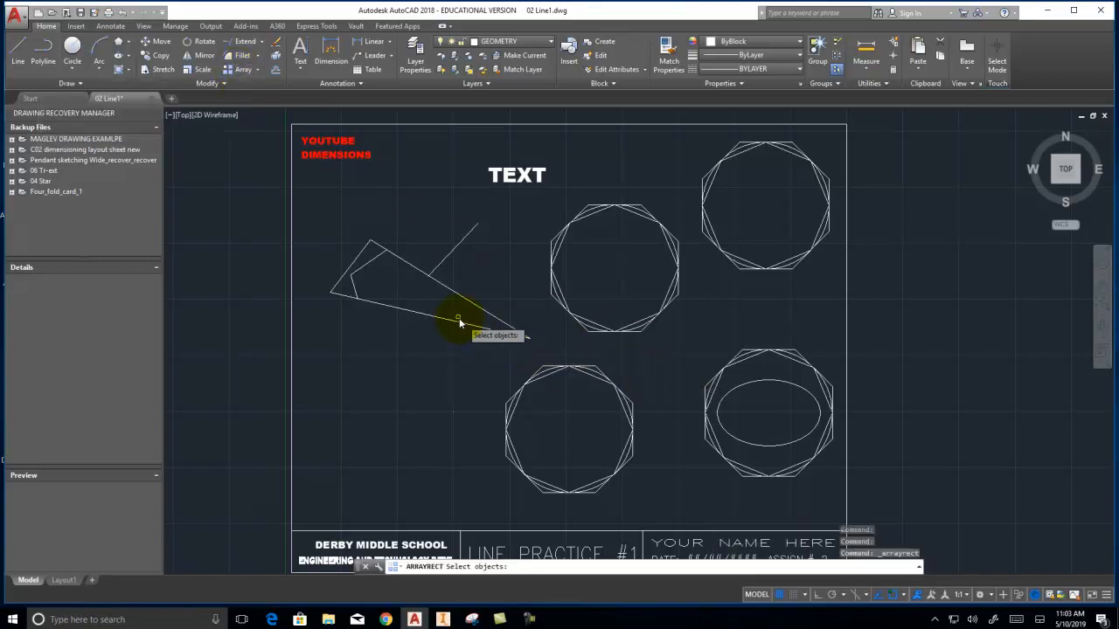
scroll(569, 350, up, 2)
scroll(569, 350, down, 8)
scroll(569, 350, up, 4)
middle_drag(564, 345, 366, 344)
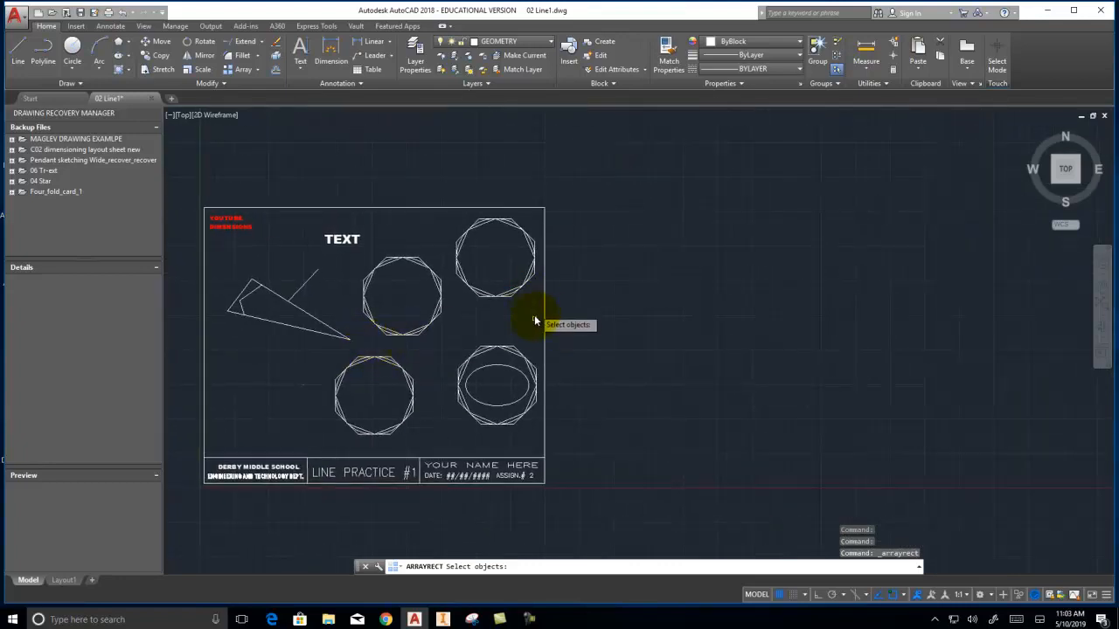
click(541, 302)
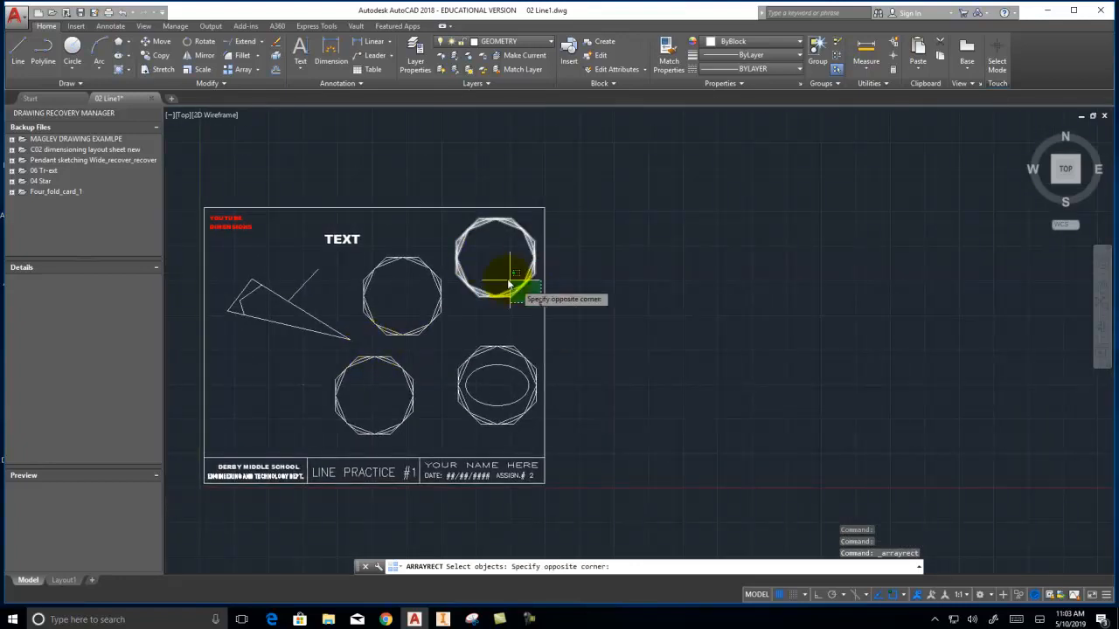
click(444, 220)
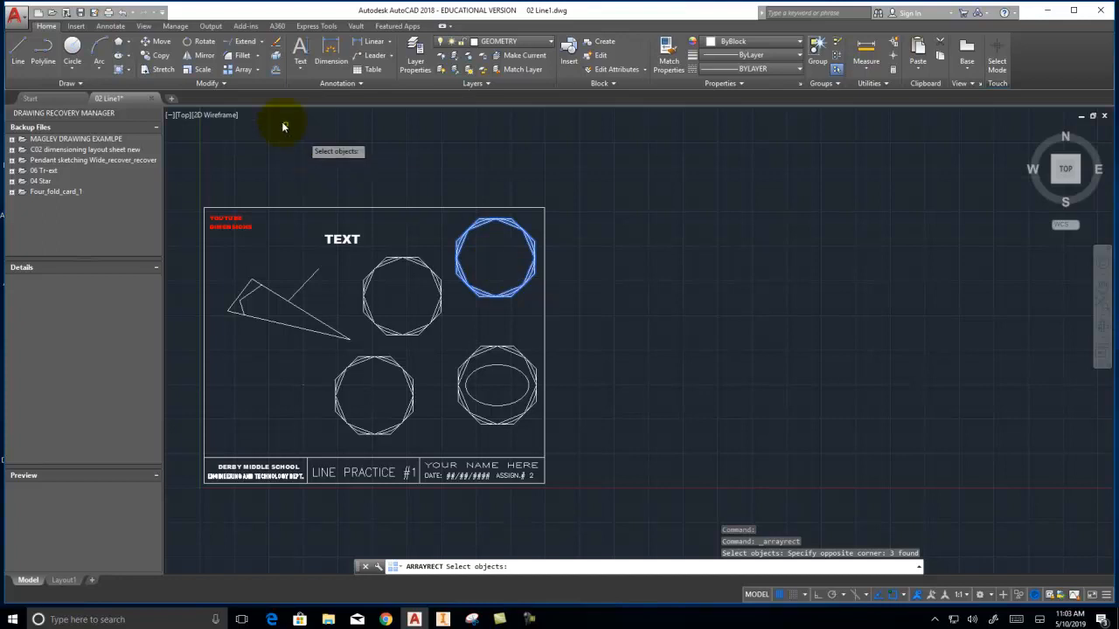
key(space)
key(Return)
right_click(516, 545)
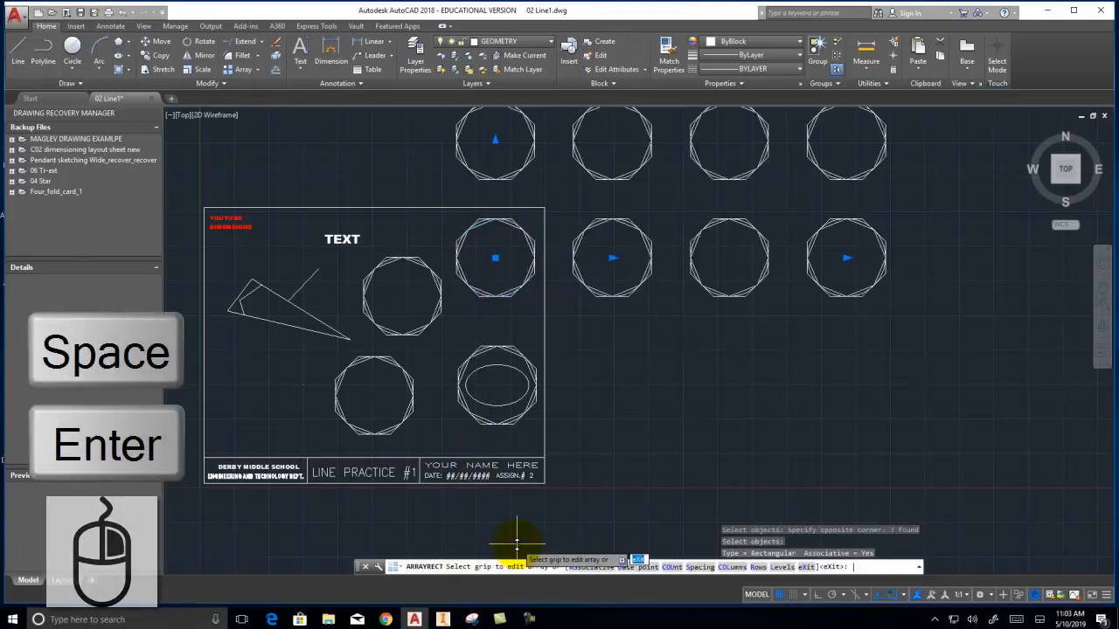
Set the rectangular array of nested polygons to 3 columns and 4 rows.
mouse_move(680, 454)
middle_down()
mouse_move(588, 624)
mouse_move(618, 600)
mouse_move(601, 626)
middle_up()
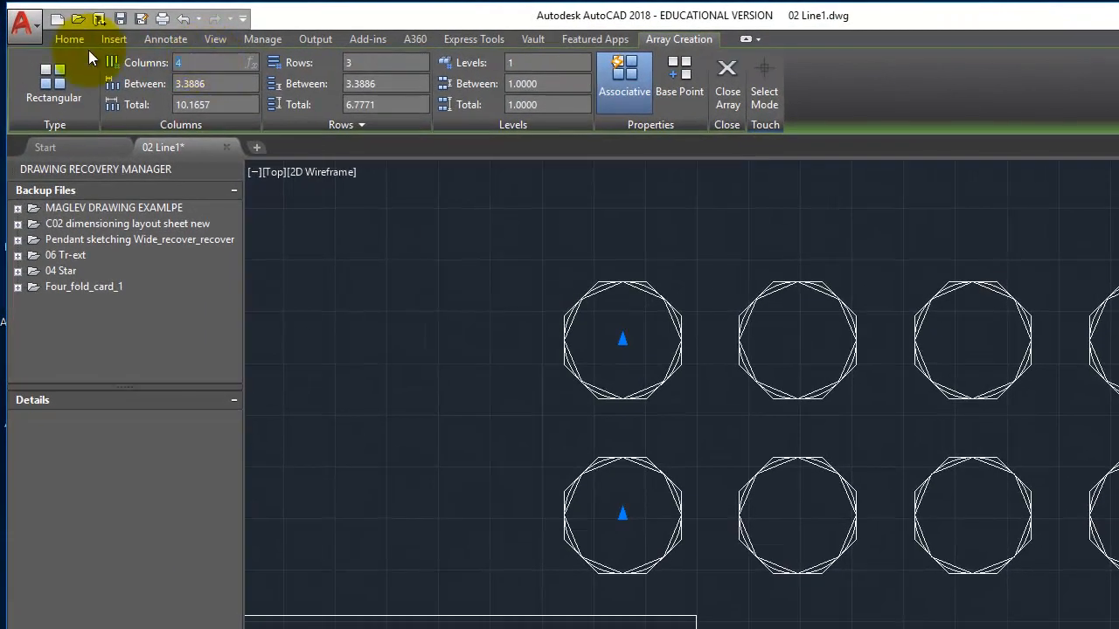
text(3)
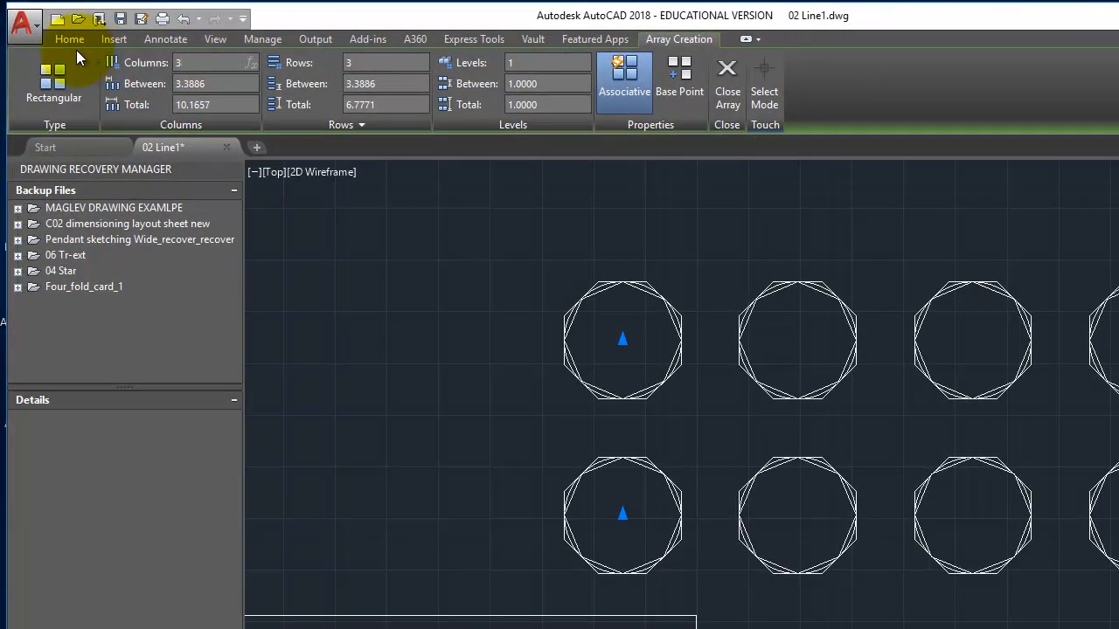
click(356, 62)
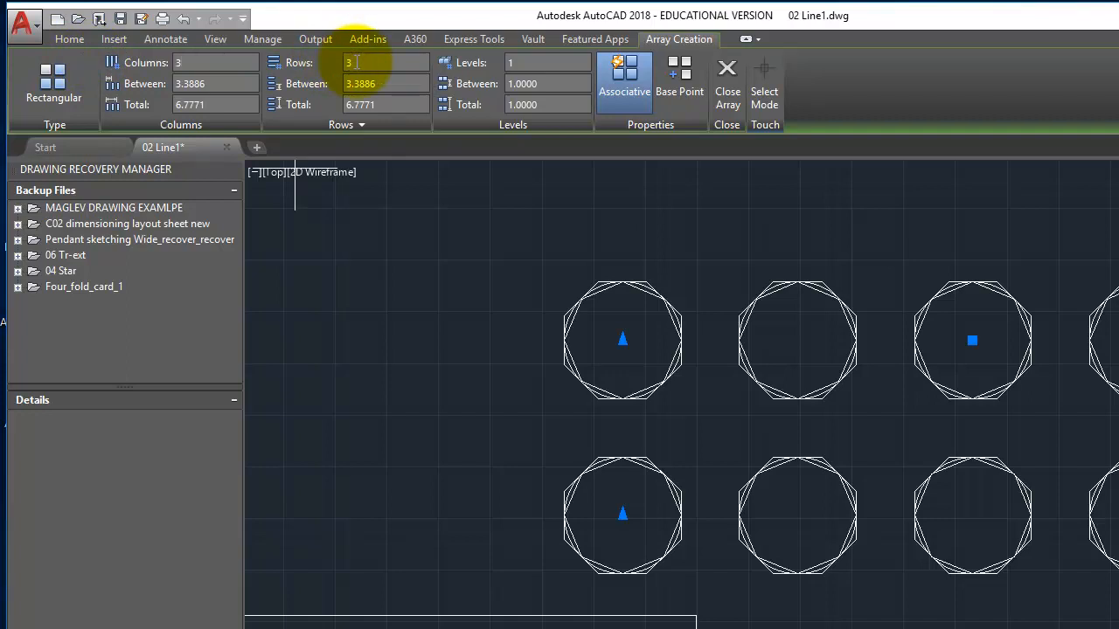
key(BackSpace)
text(4)
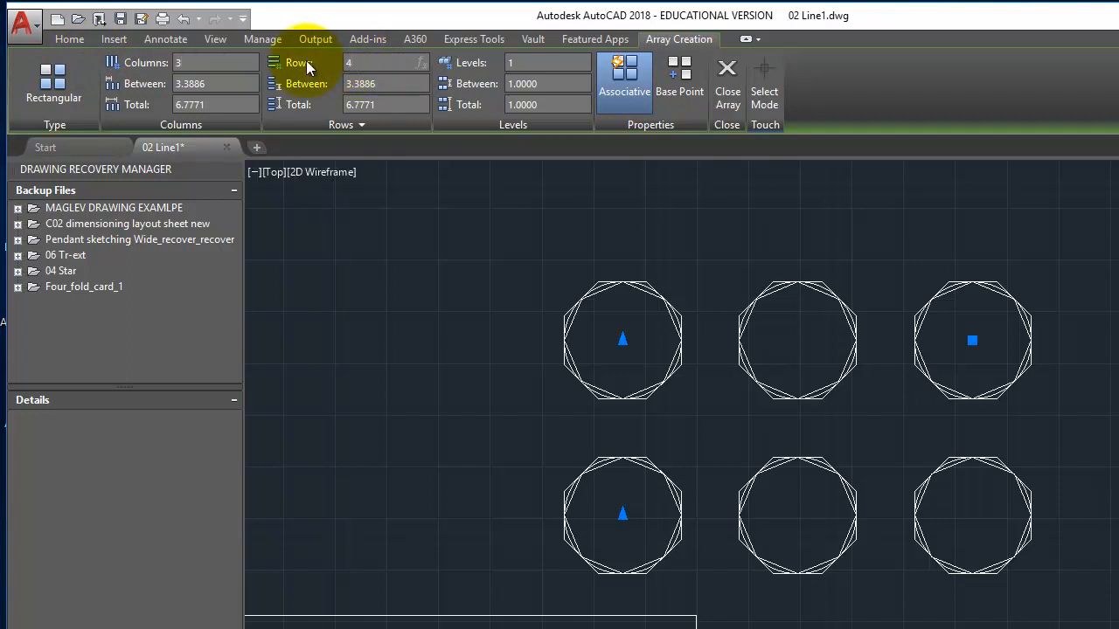
Set the spacing between the array's rows to 2.
click(367, 83)
scroll(961, 593, down, 2)
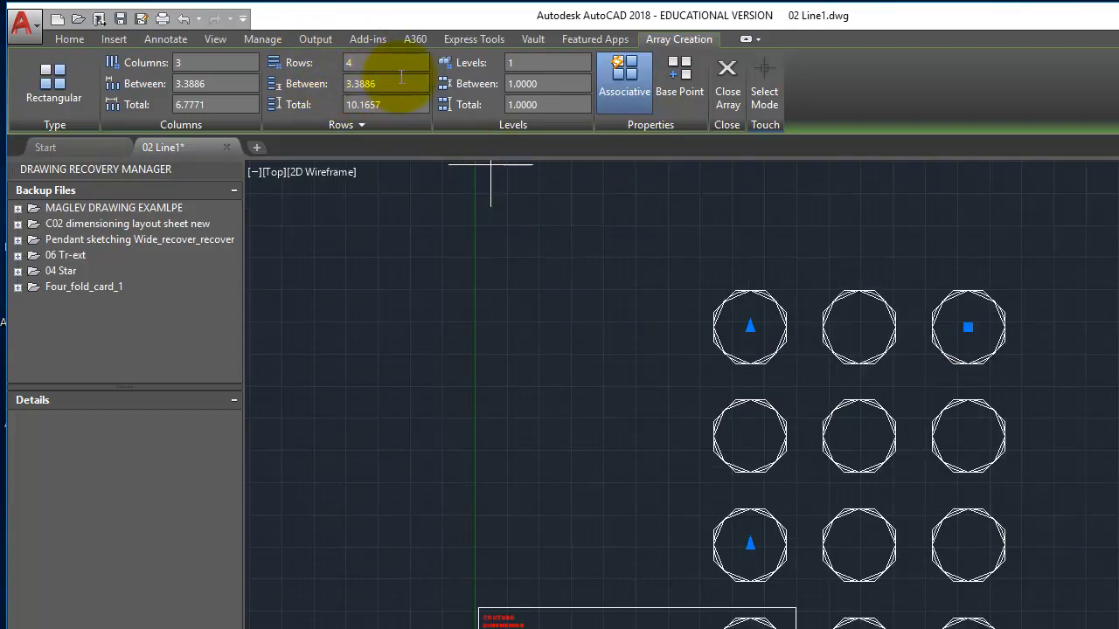
click(305, 83)
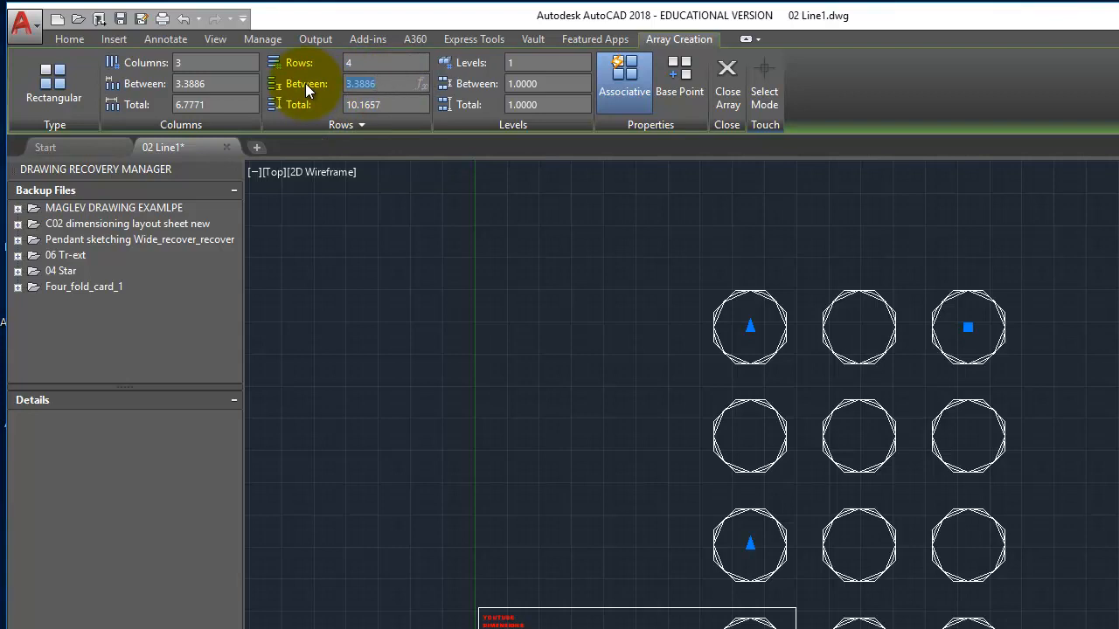
text(2)
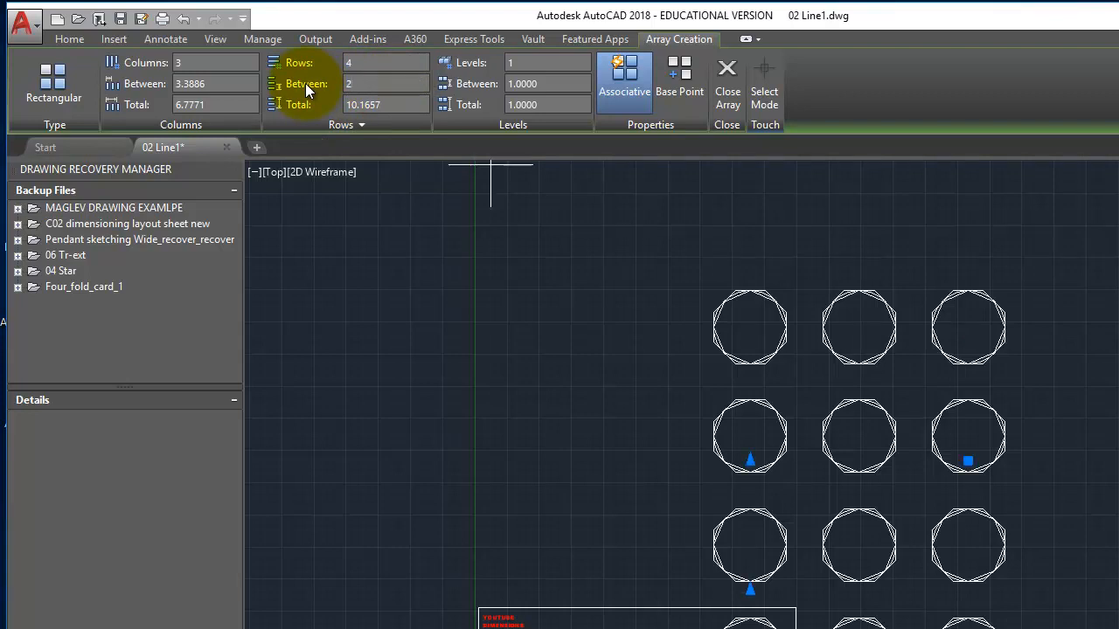
click(363, 104)
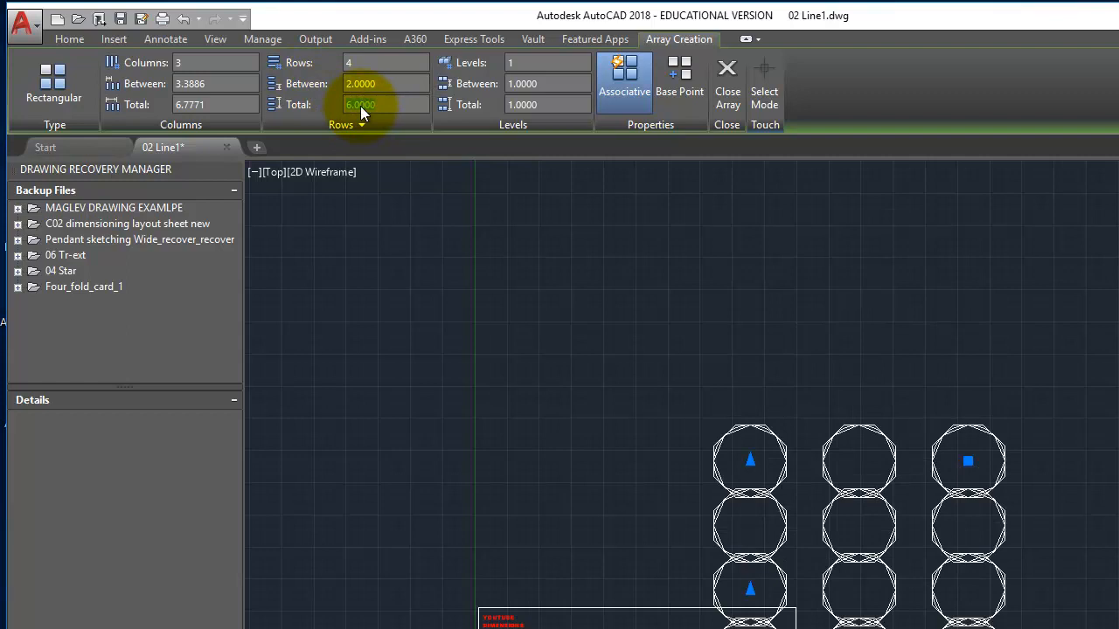
Increase the spacing between the array's rows to 4.
click(386, 84)
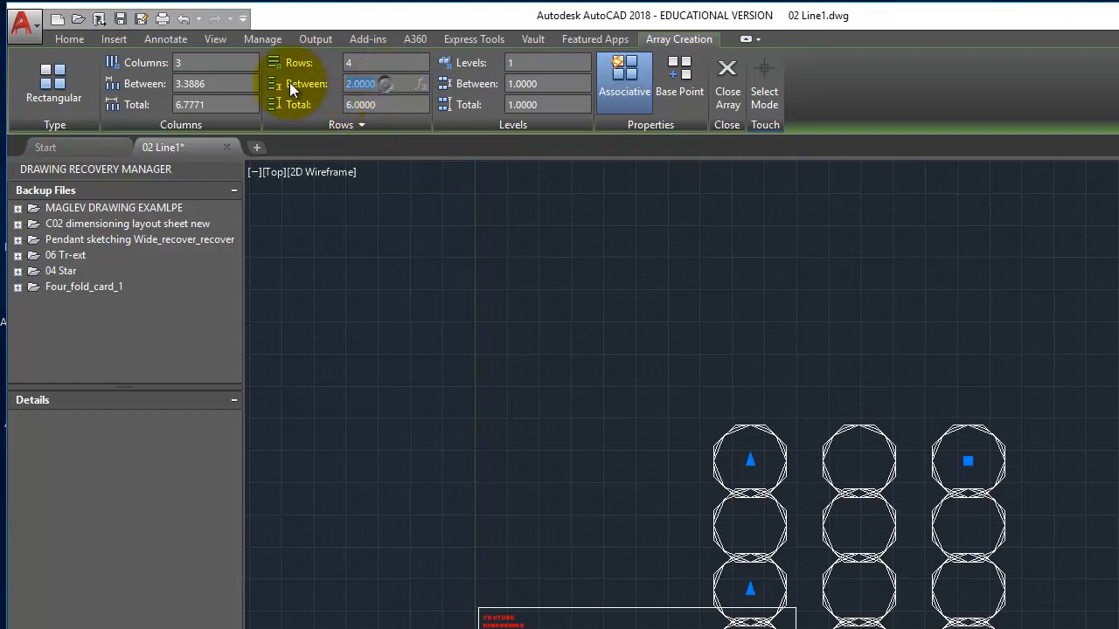
text(4)
key(Return)
click(364, 104)
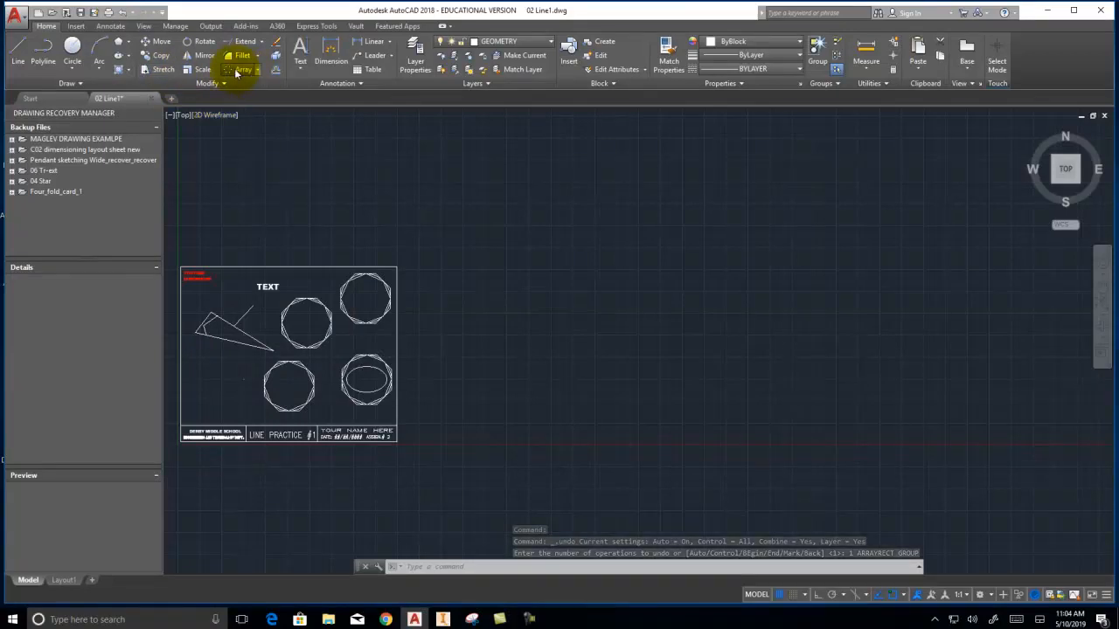
Create a 10-item polar array of the nested polygons in the sheet's upper right corner, centred in the empty space right of the sheet.
click(236, 62)
click(429, 362)
click(383, 310)
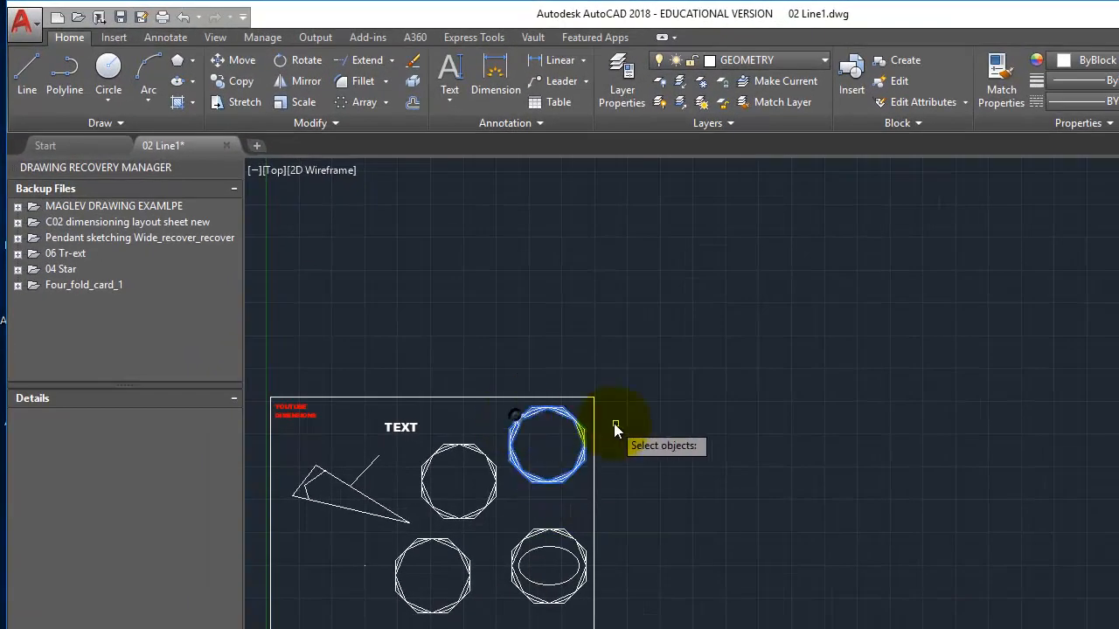
key(Return)
click(547, 445)
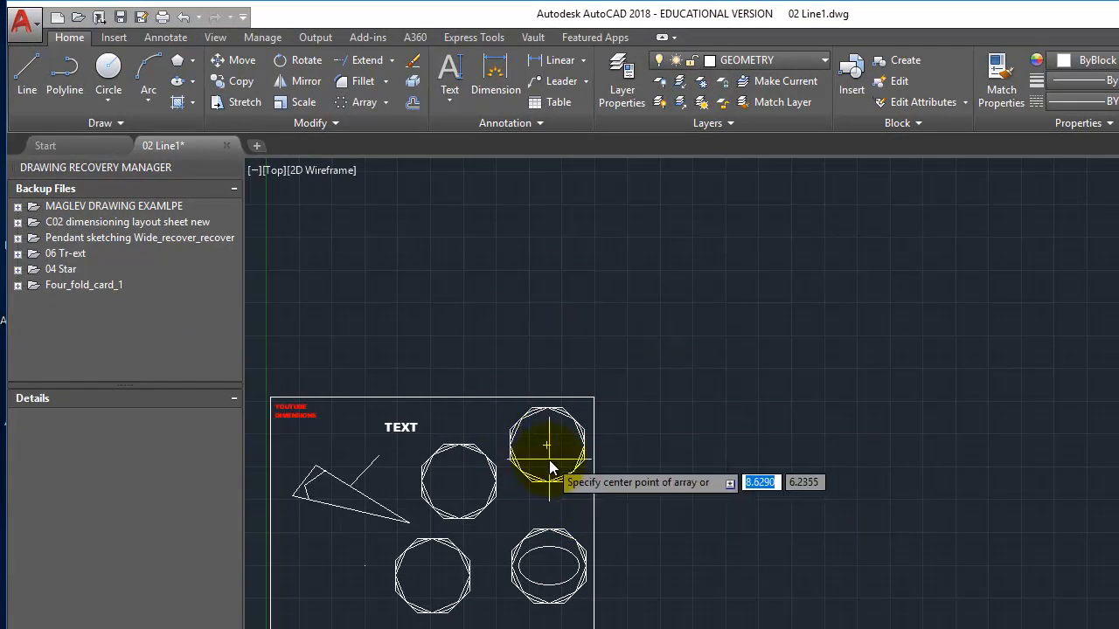
click(564, 486)
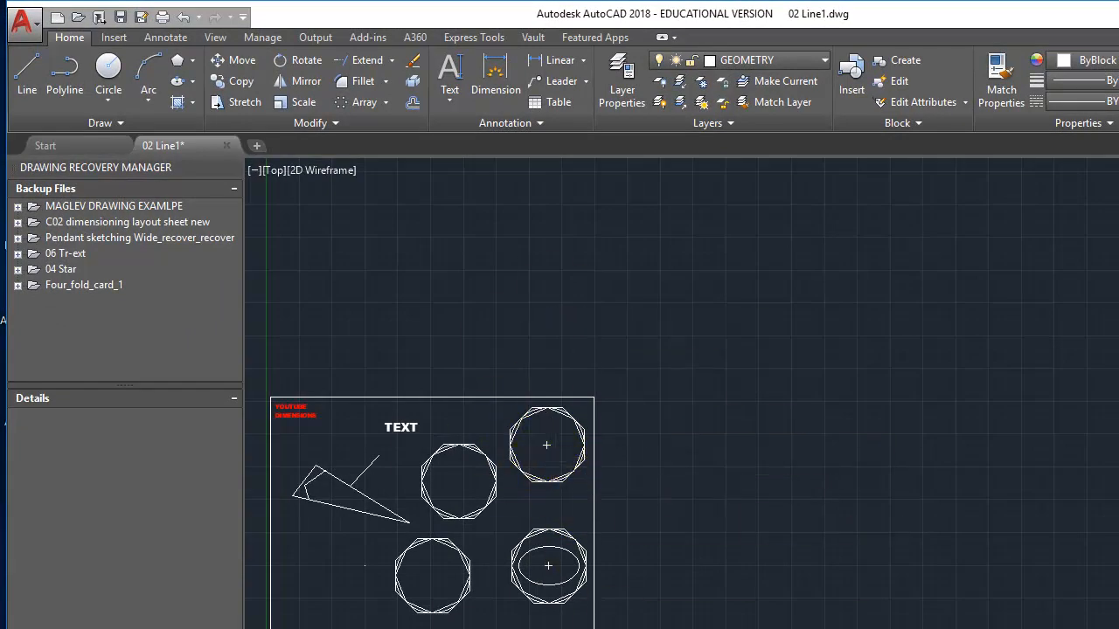
click(745, 431)
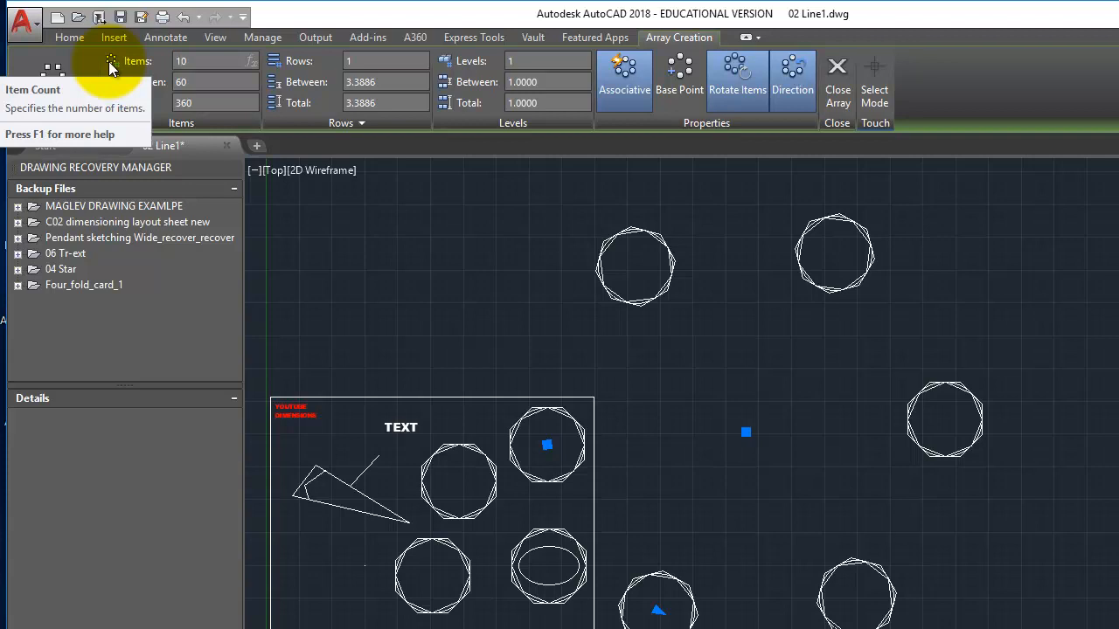
click(227, 83)
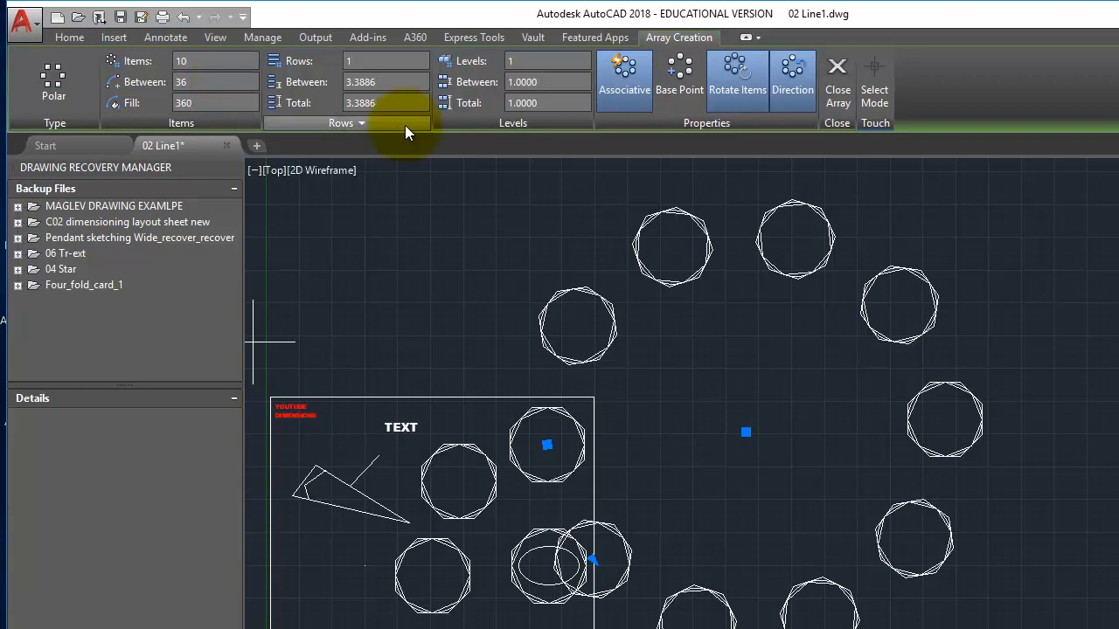
click(827, 80)
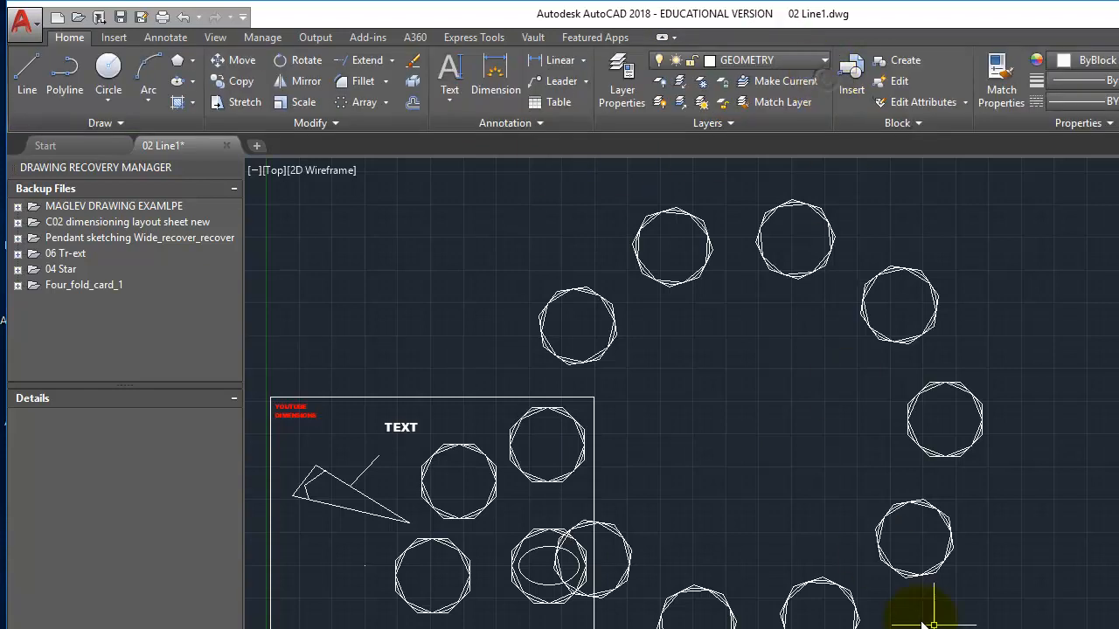
Erase the whole polar array of nested polygons.
click(749, 311)
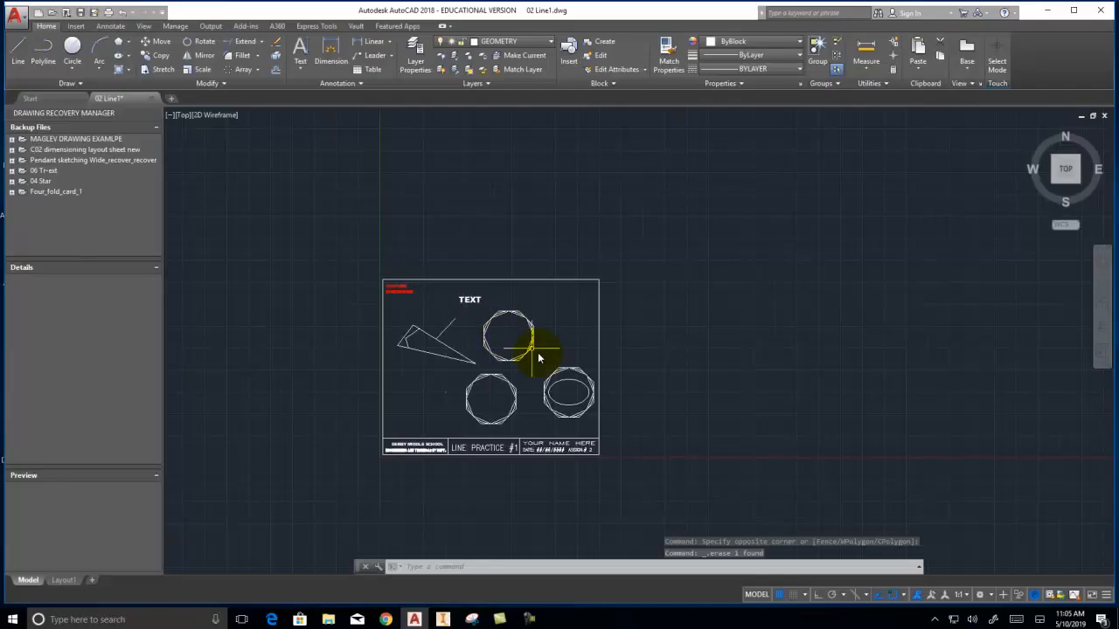
scroll(537, 358, up, 3)
middle_drag(536, 357, 732, 367)
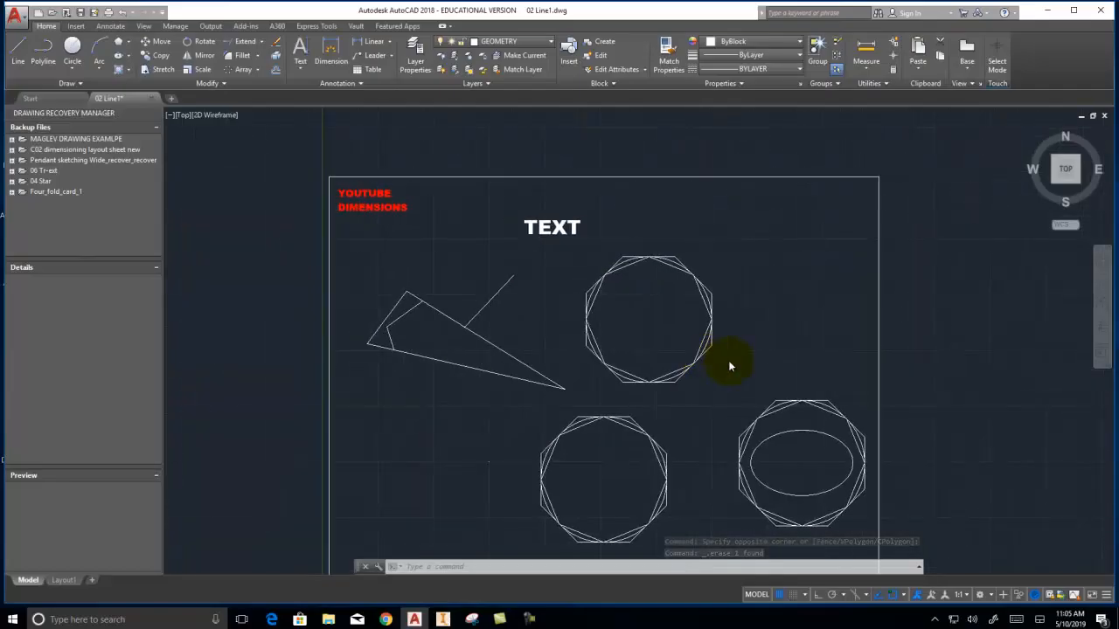
Offset the triangle's long lower edge by 1 to the side below the triangle.
click(276, 74)
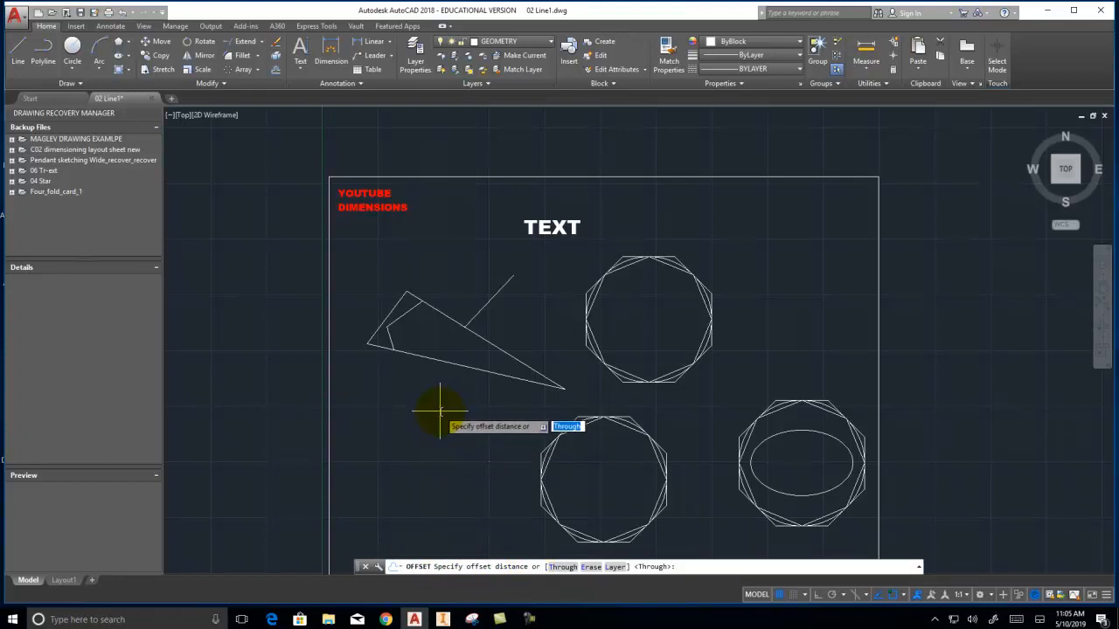
text(1)
key(Return)
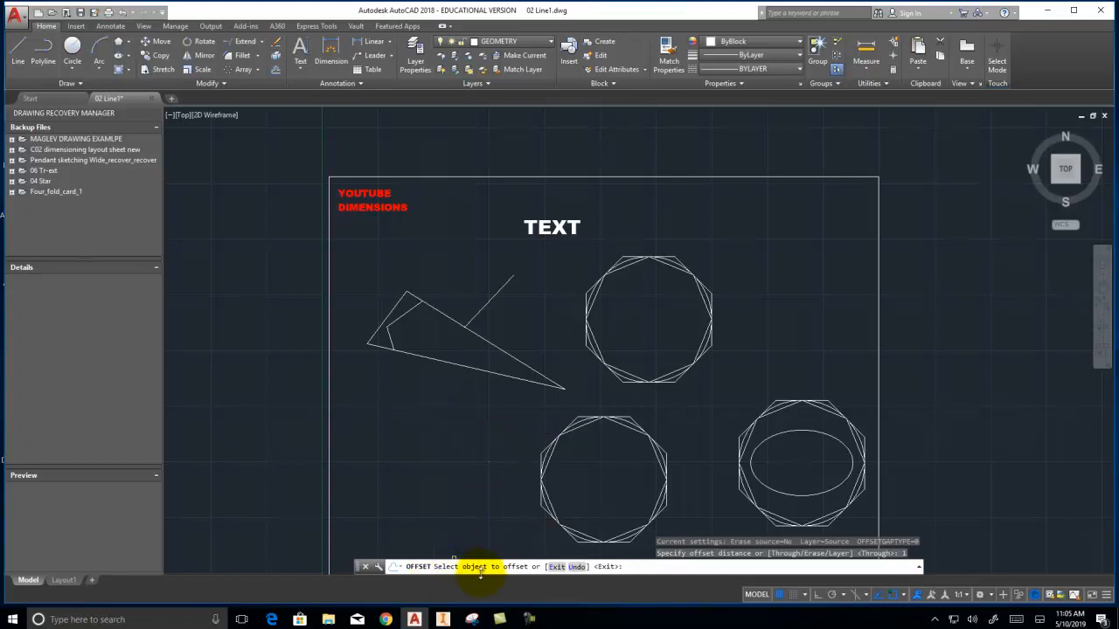
click(455, 365)
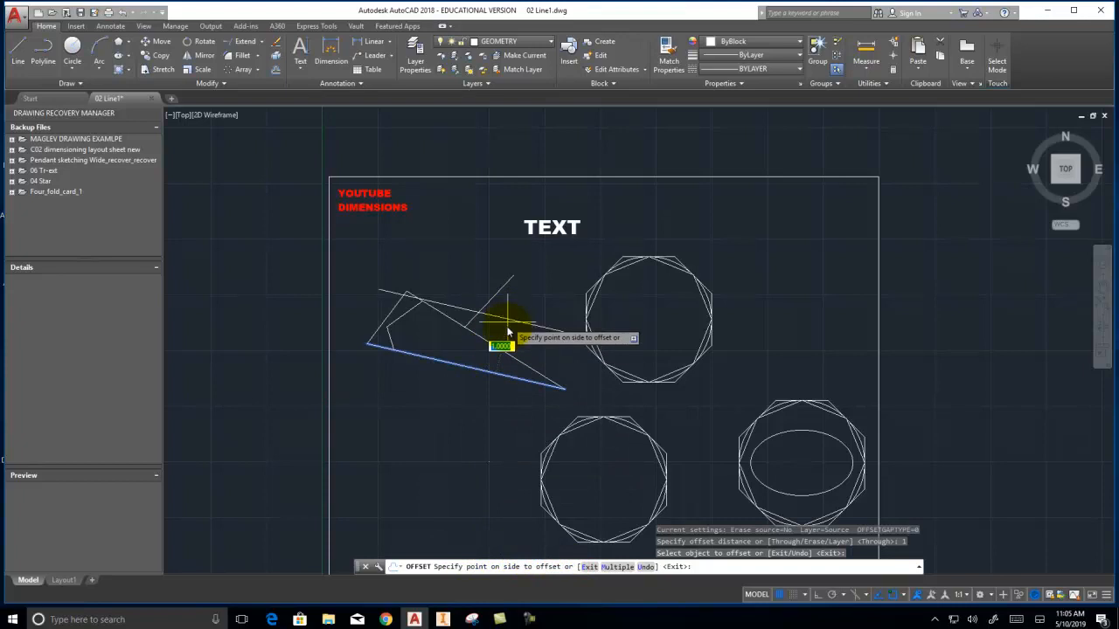
click(451, 422)
Offset each newest parallel line downward by 1 to add three more lines below the triangle.
middle_drag(442, 465, 511, 356)
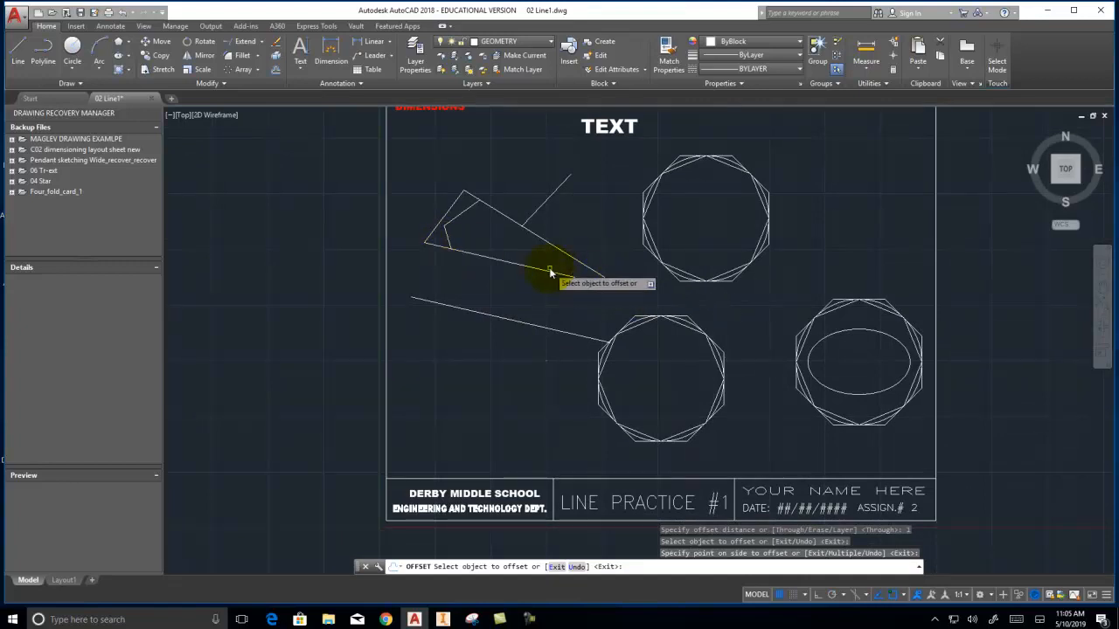
click(512, 321)
click(498, 367)
click(498, 375)
click(469, 390)
click(460, 424)
click(451, 439)
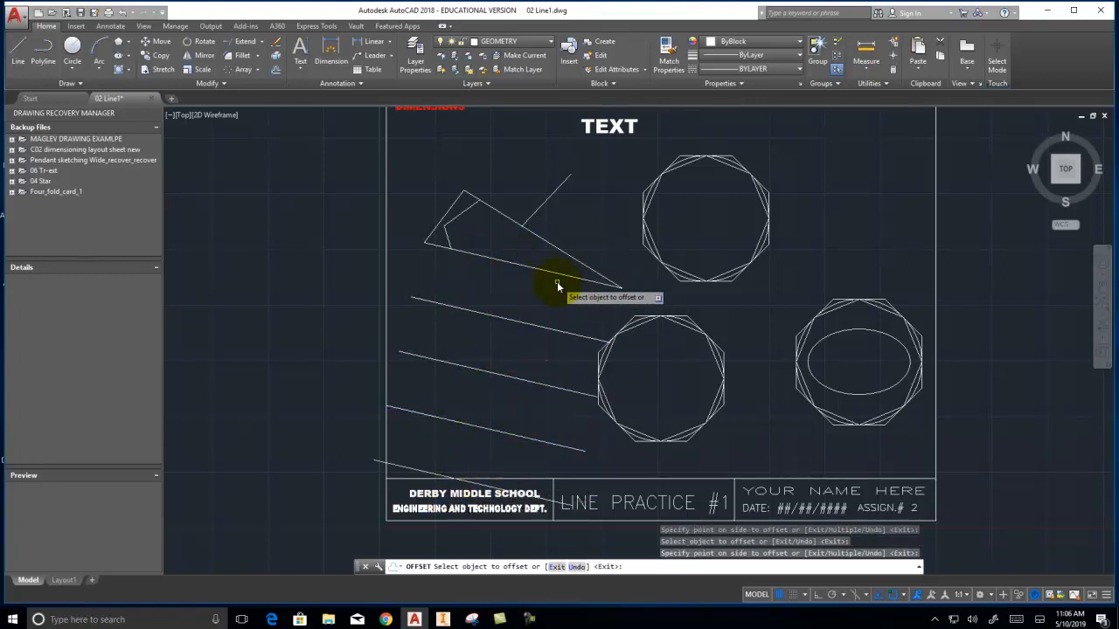
Offset the circle in the nested polygons beside the triangle outward by 1, and offset the resulting circle outward again.
click(729, 278)
click(769, 277)
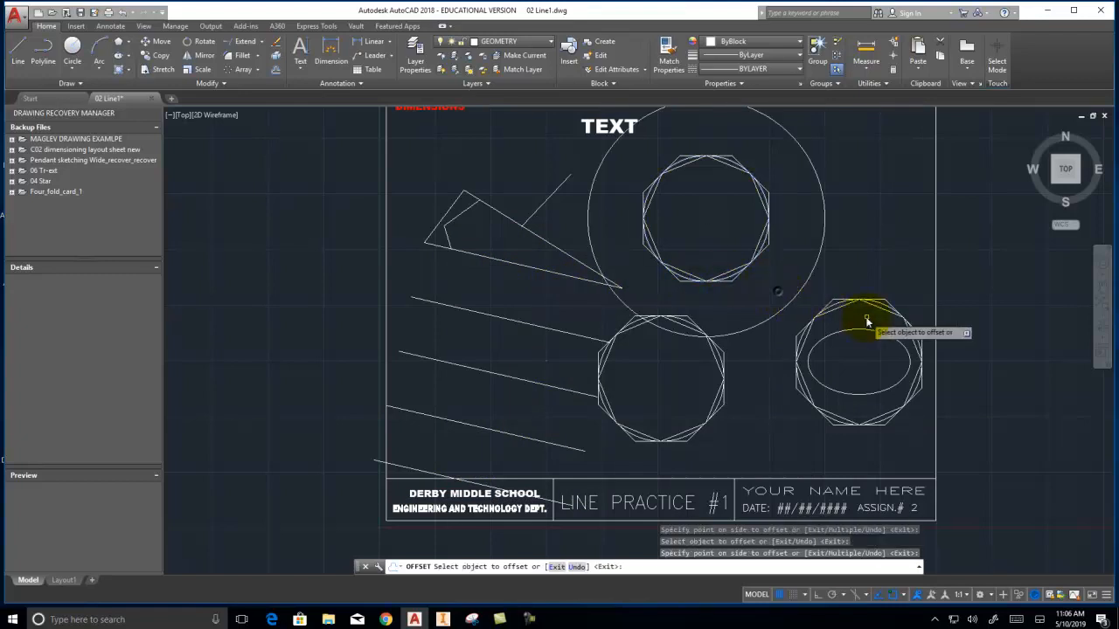
click(826, 243)
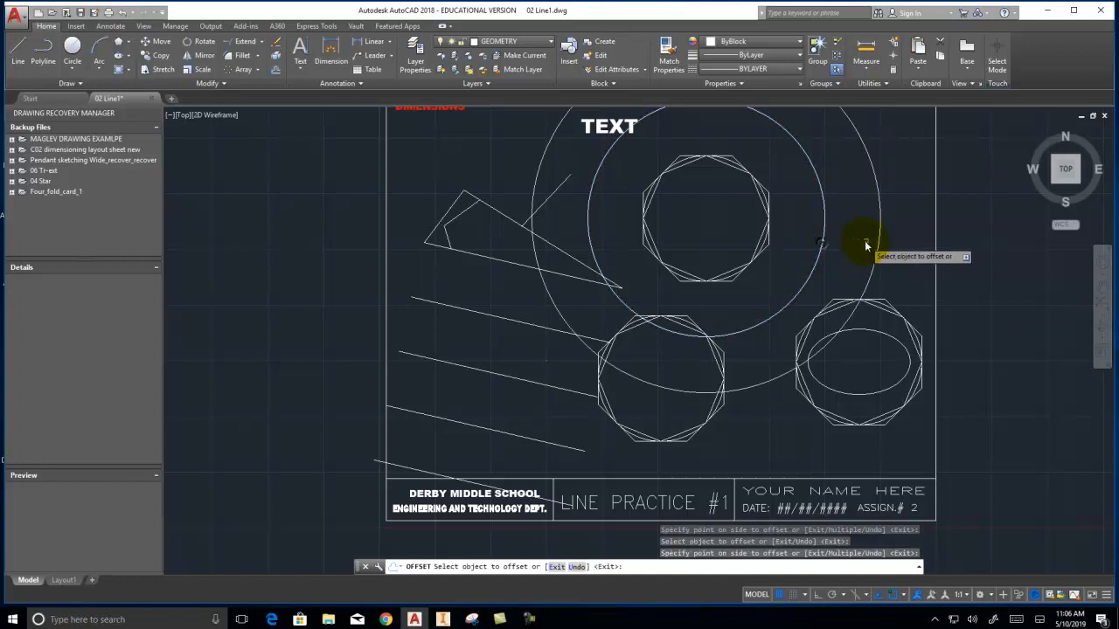
click(863, 242)
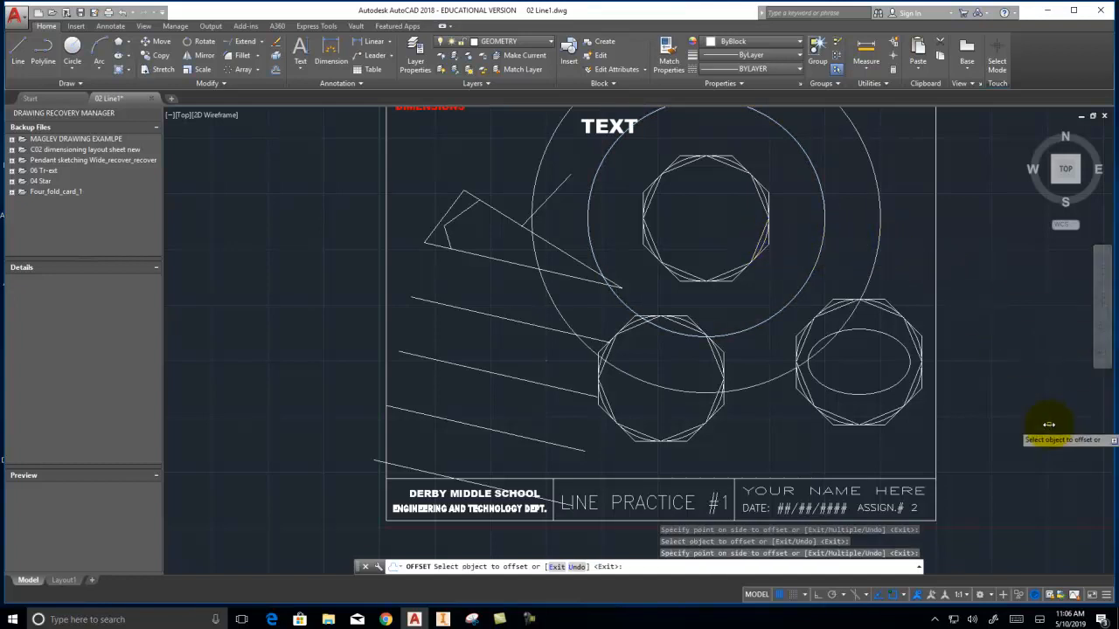
Offset the ellipse inside the lower right nested polygons outward by 1.
click(891, 387)
click(979, 423)
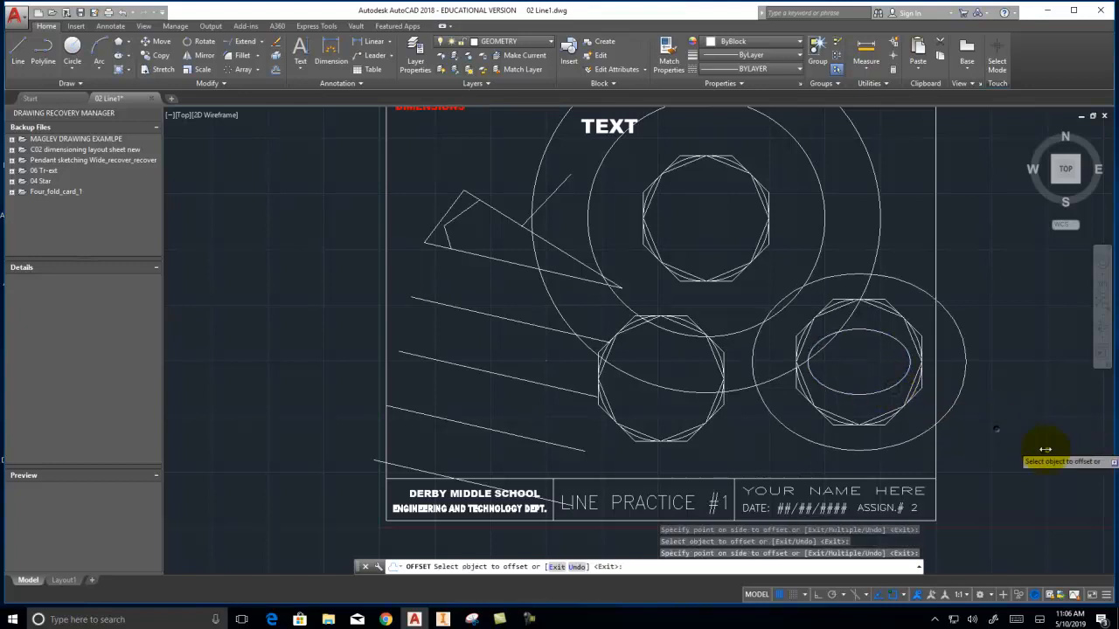
click(957, 399)
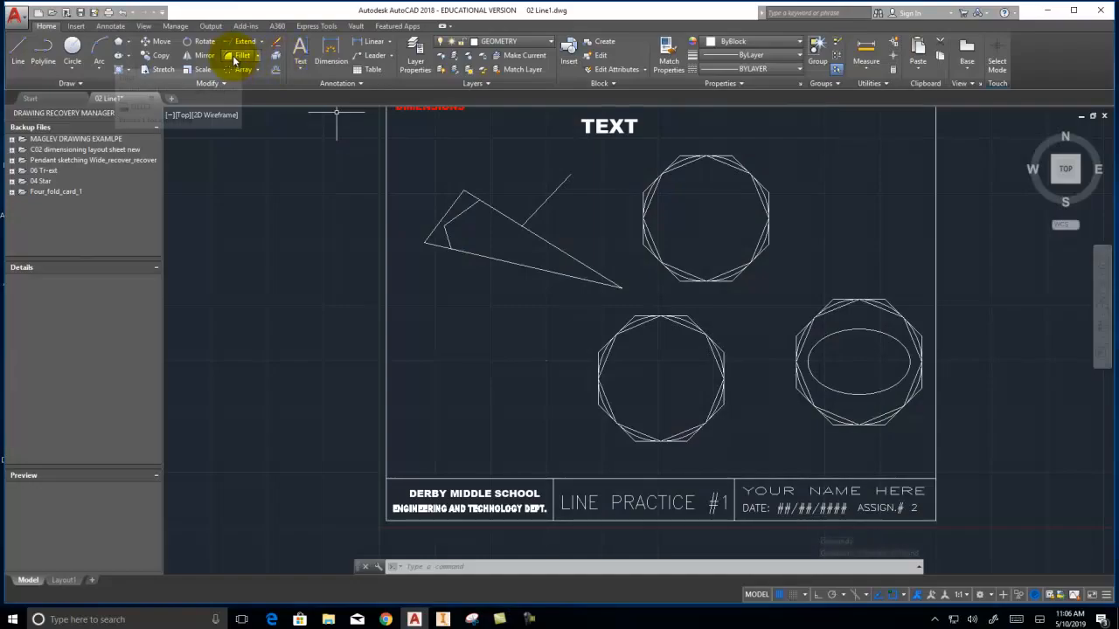
Fillet the triangle's narrow end between its two long edges with a radius of 0.25, and undo the fillet.
click(236, 55)
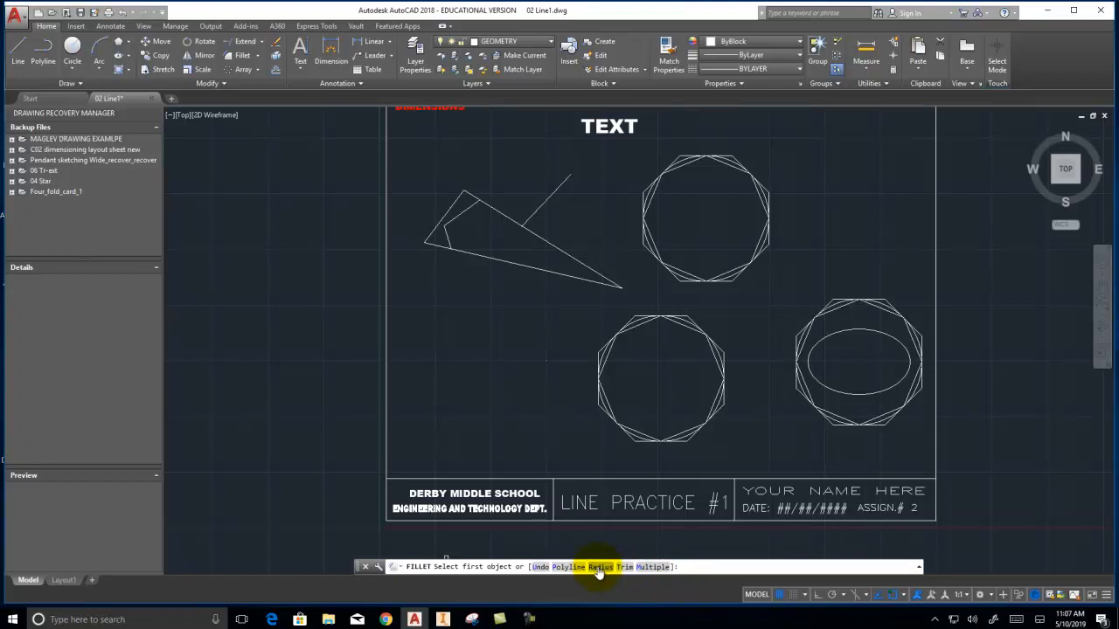
key(Return)
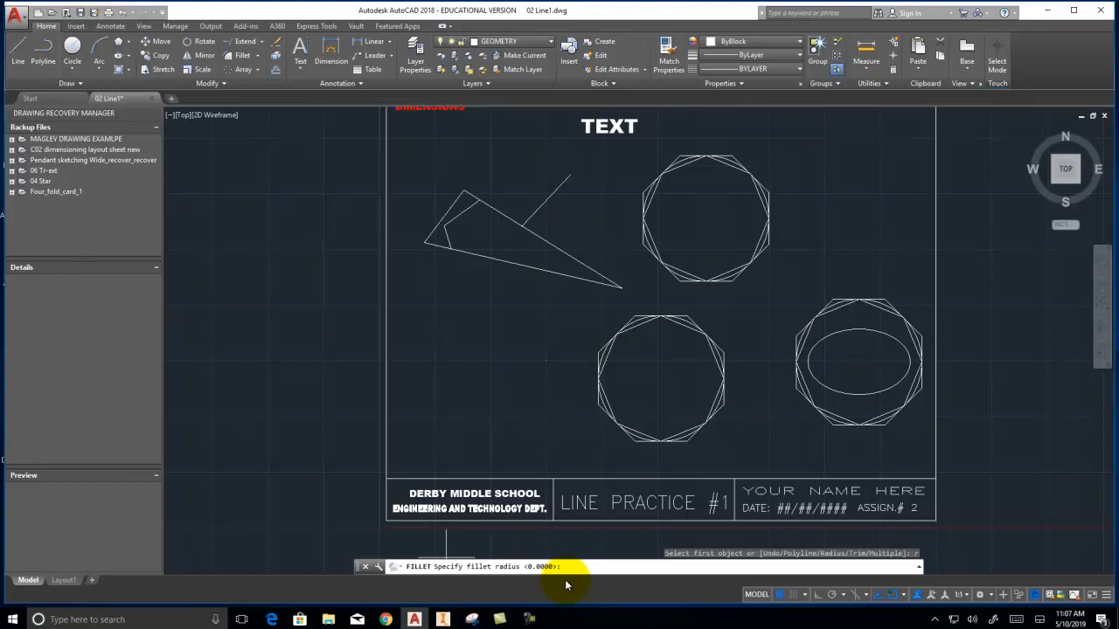
text(.25)
key(Return)
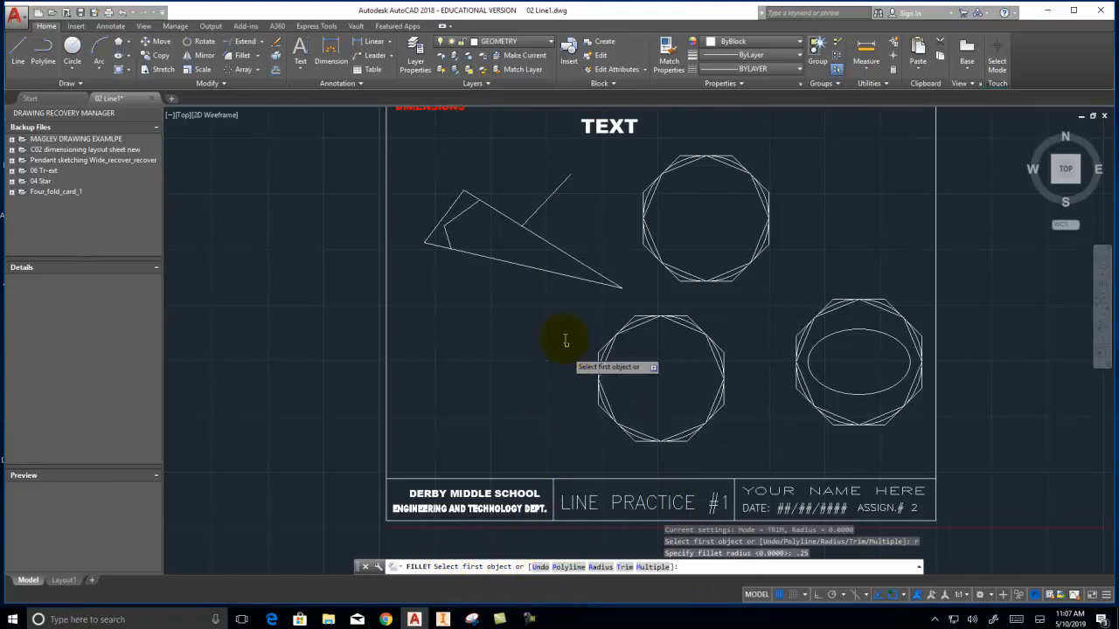
click(566, 275)
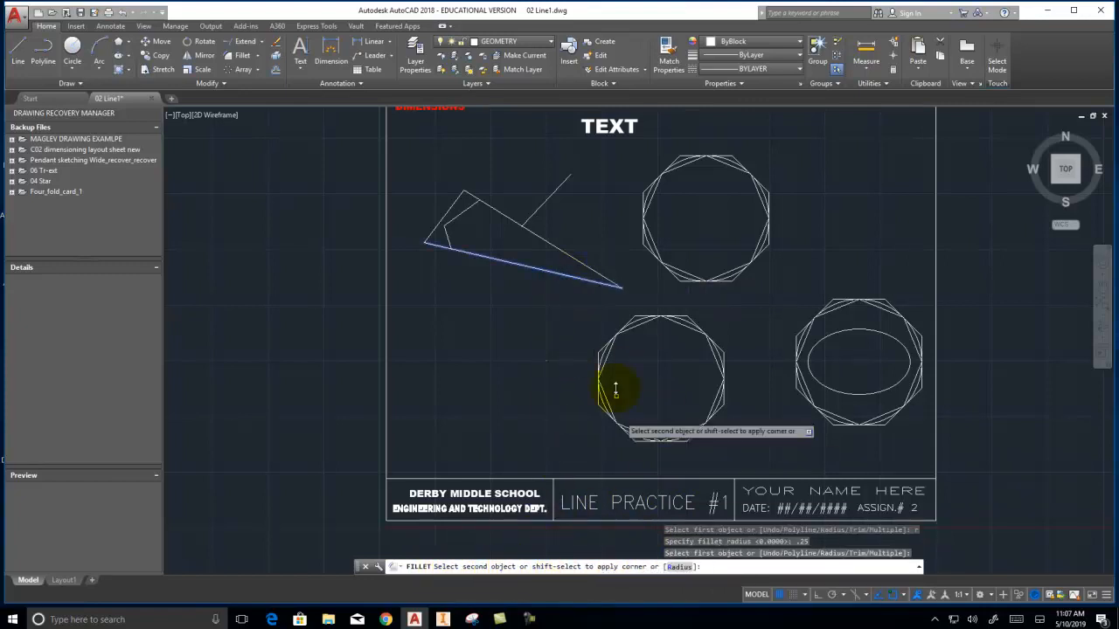
click(575, 259)
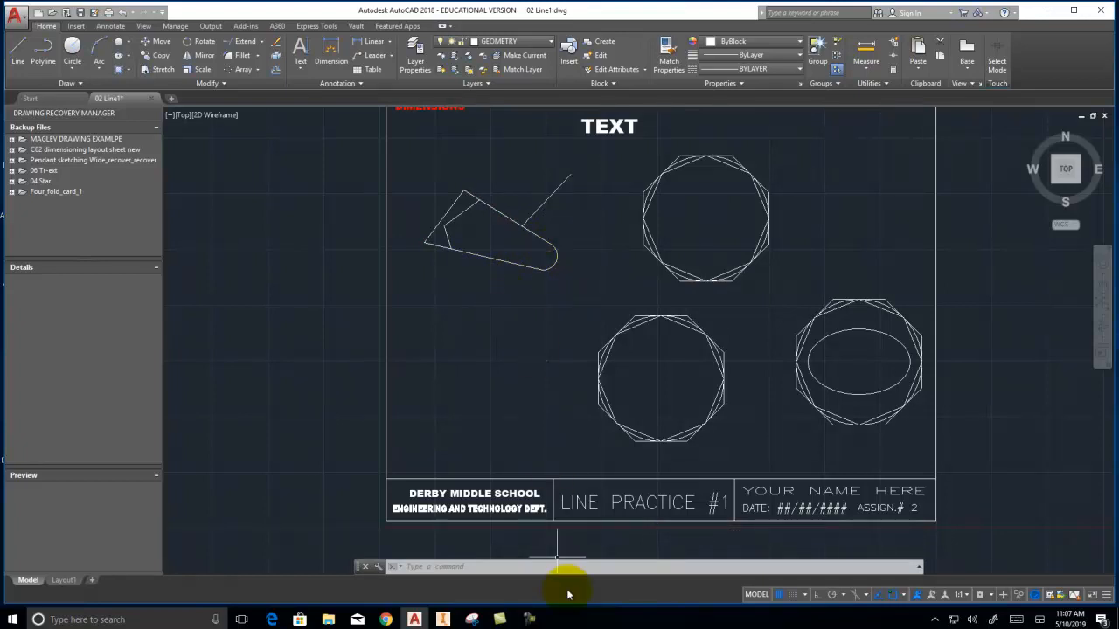
click(122, 12)
Draw a circle of radius 0.25 tangent to the triangle's two long edges using the Tan, Tan, Radius method.
click(73, 69)
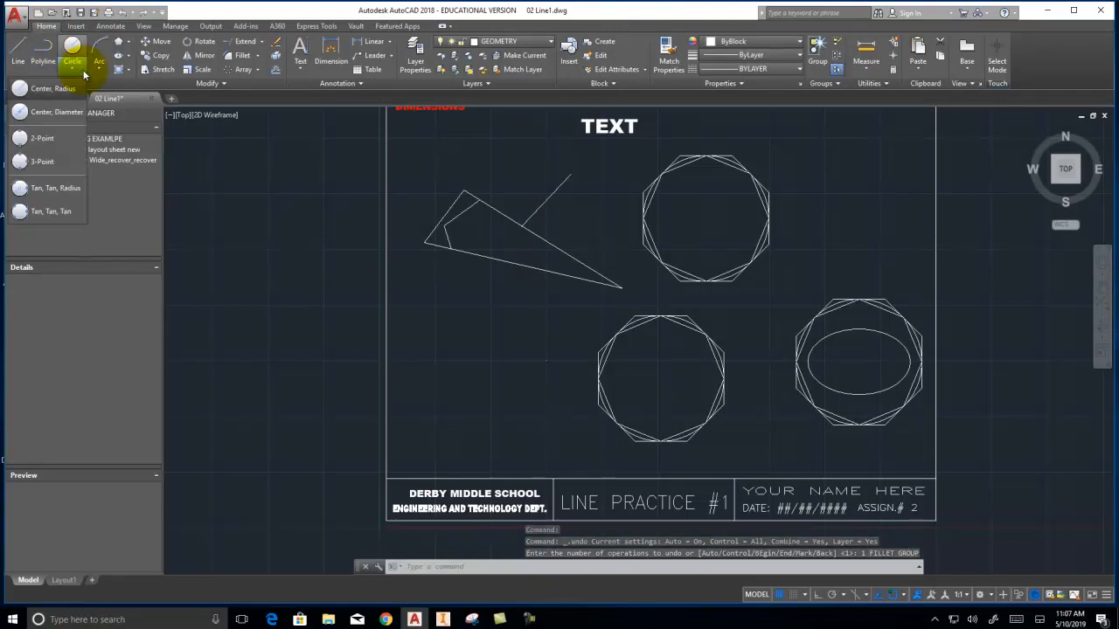
click(38, 194)
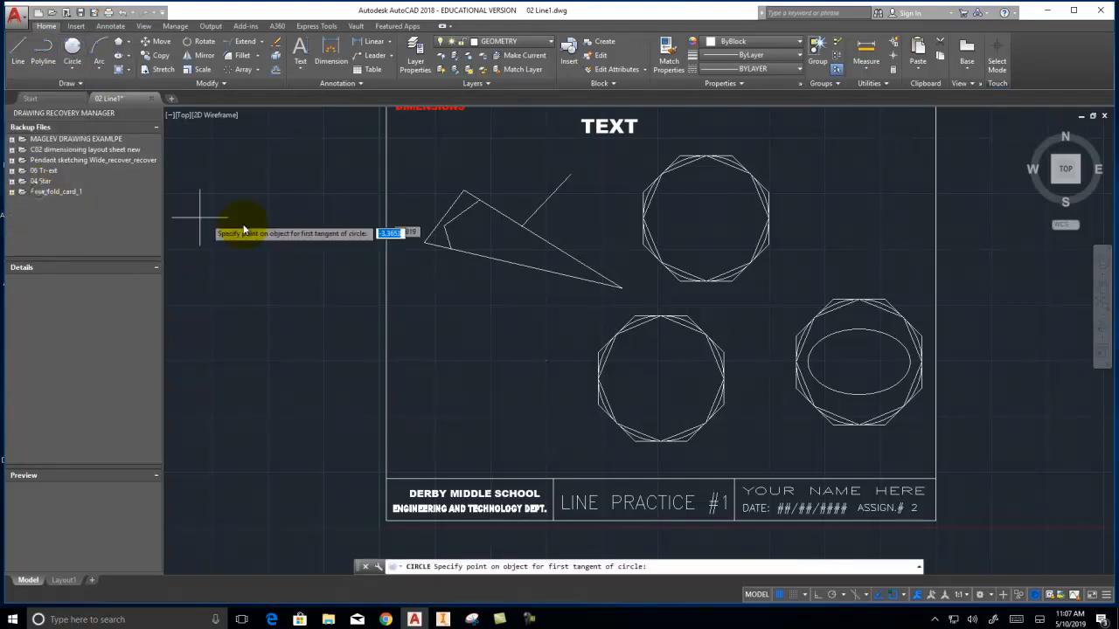
click(547, 276)
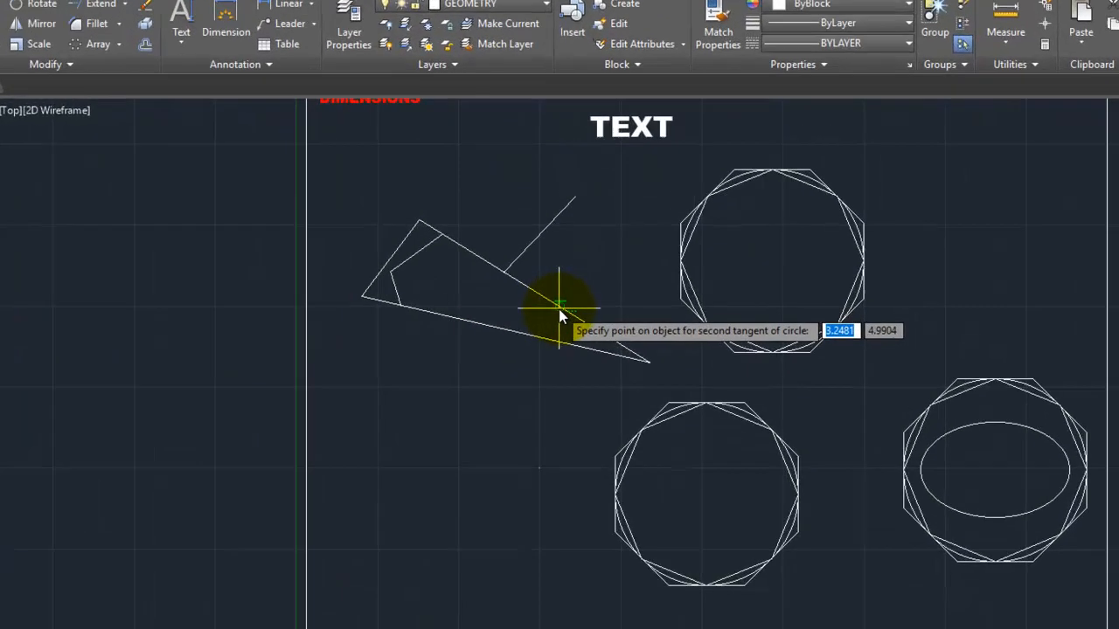
click(560, 251)
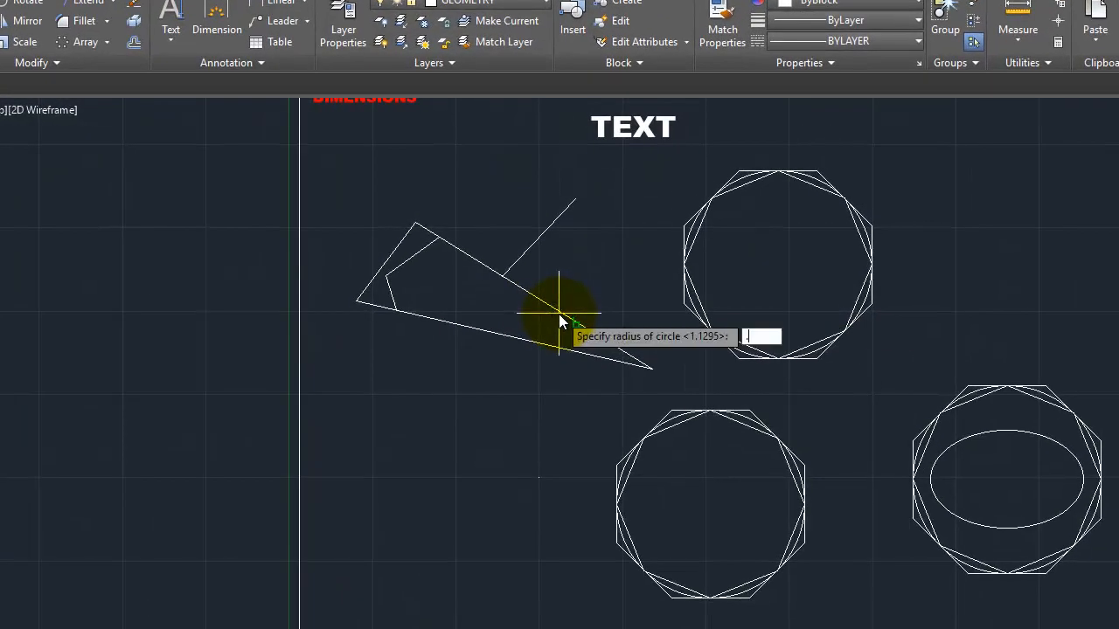
text(.25)
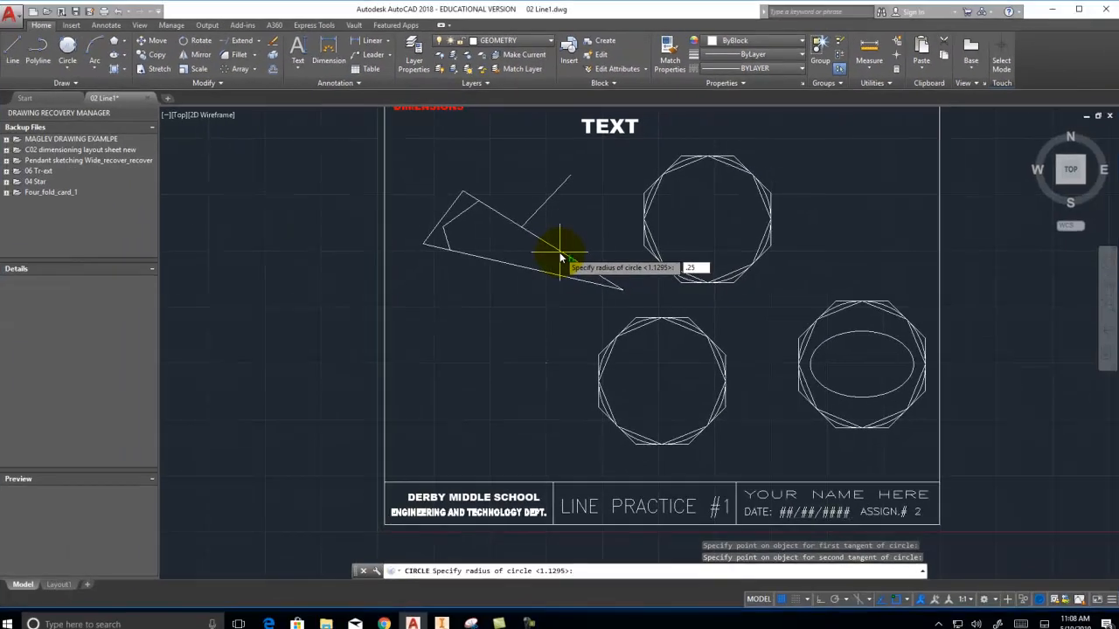
key(Return)
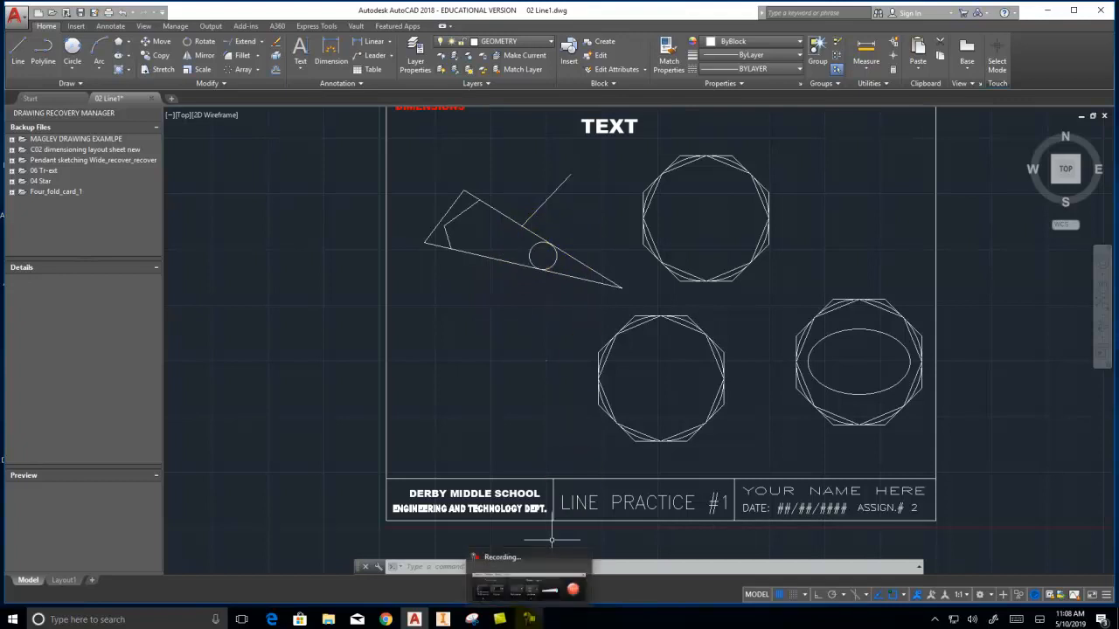
Draw a circle tangent to all three triangle sides and erase the bent line at the triangle's wide end.
click(63, 61)
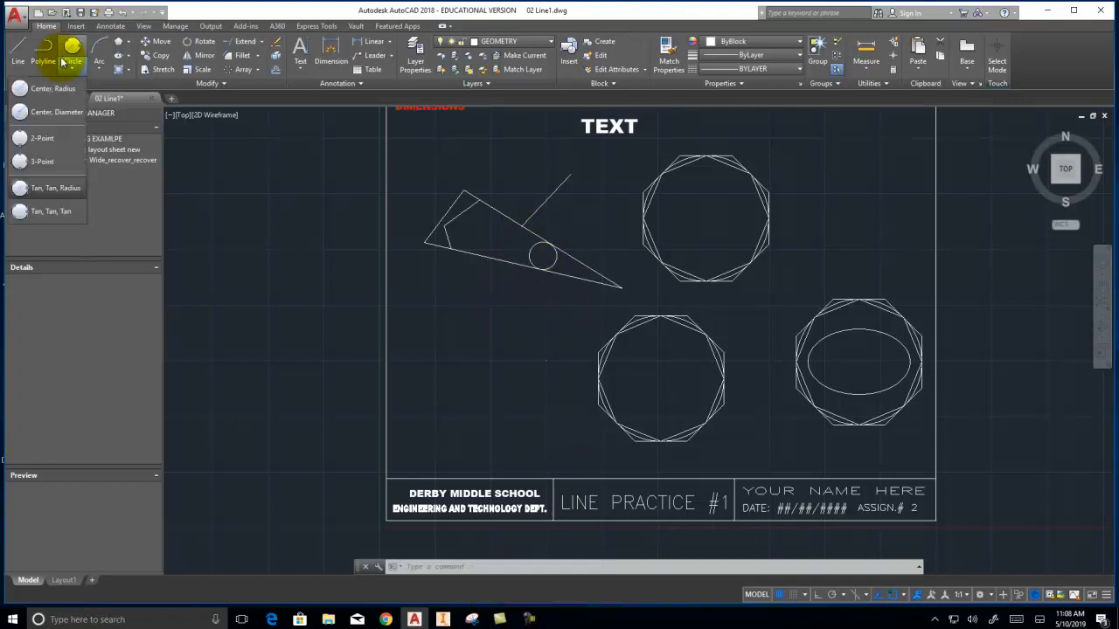
click(40, 215)
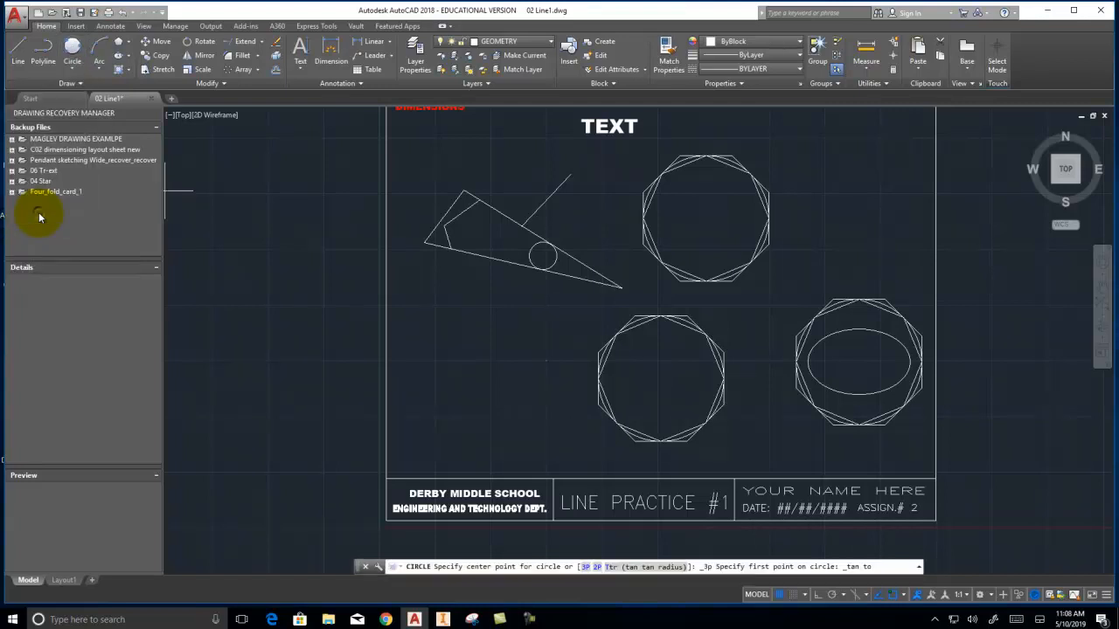
click(476, 257)
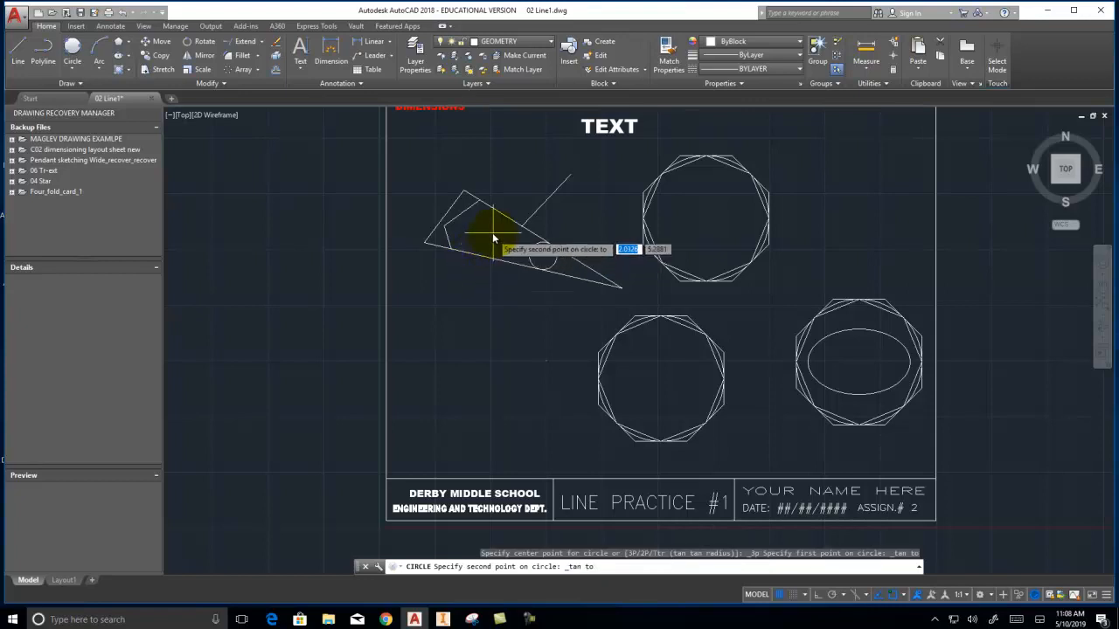
click(501, 218)
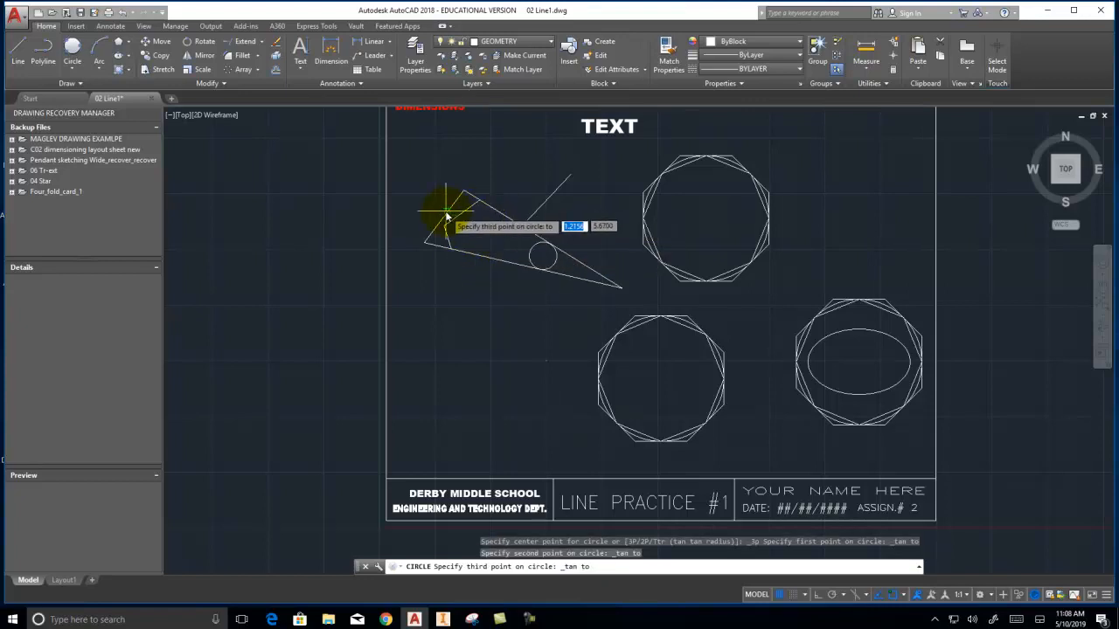
click(445, 216)
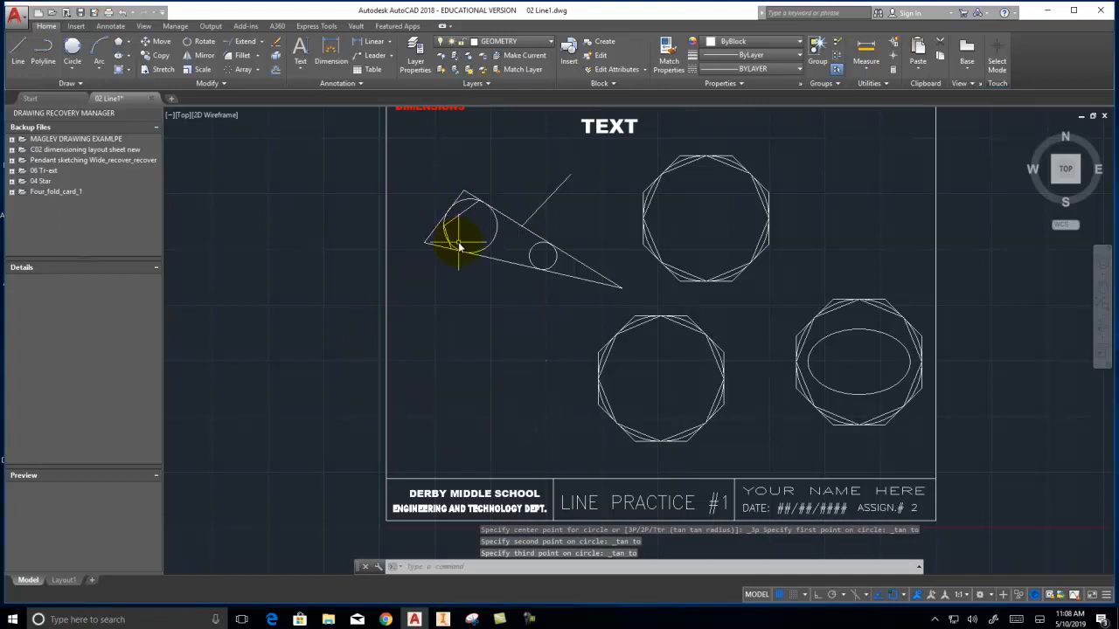
click(453, 219)
key(Delete)
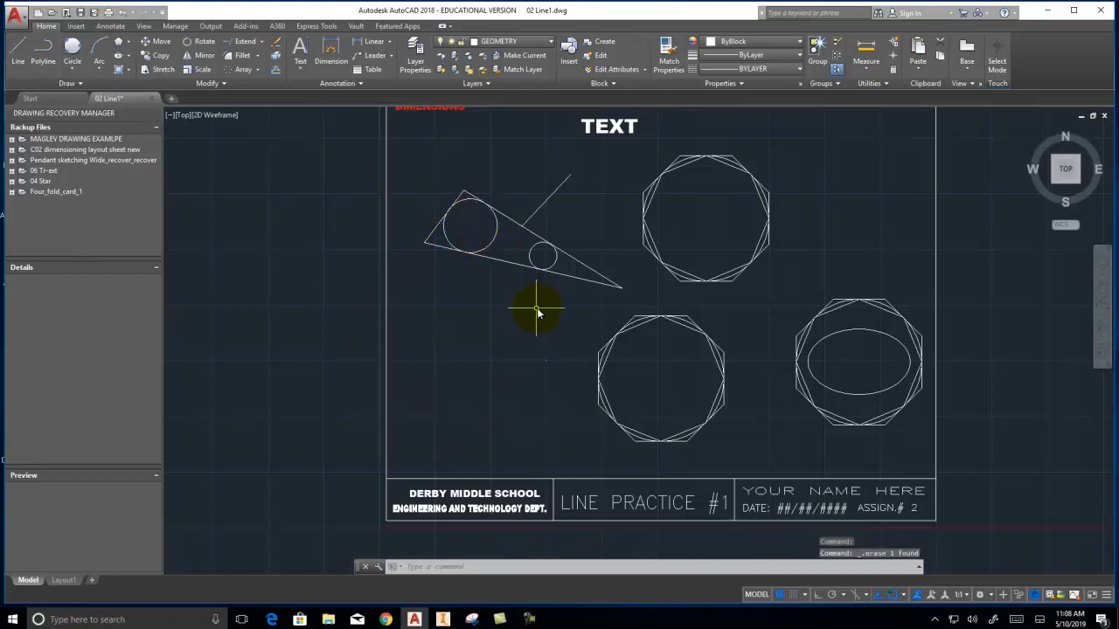
Trim the triangle's corners that project beyond the large tangent circle, using the triangle sides and that circle as cutting edges.
scroll(448, 251, up, 3)
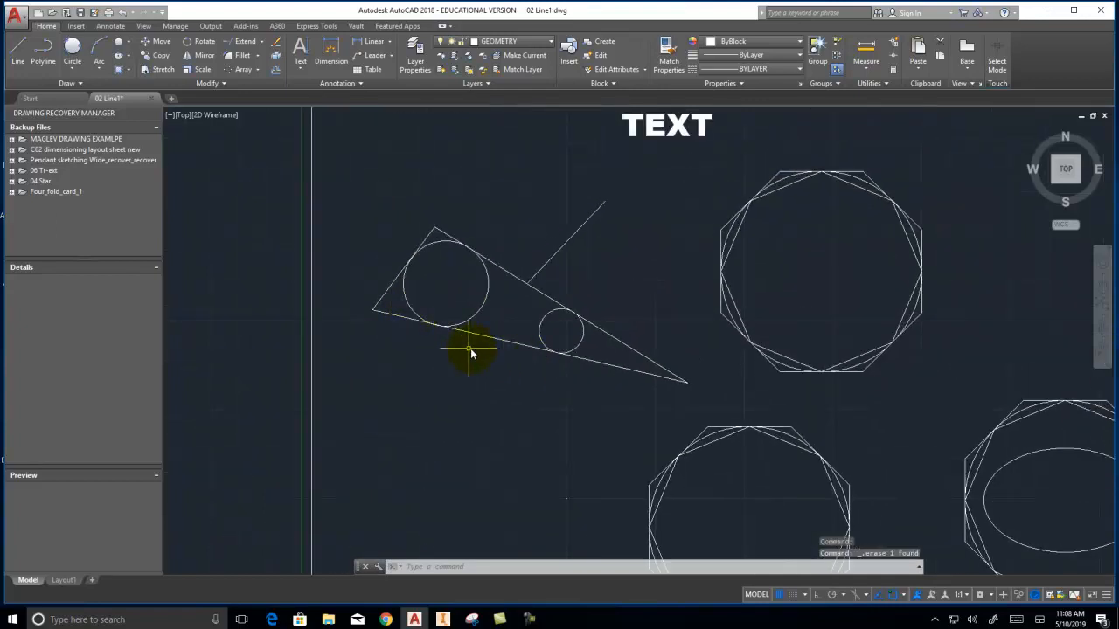
click(264, 44)
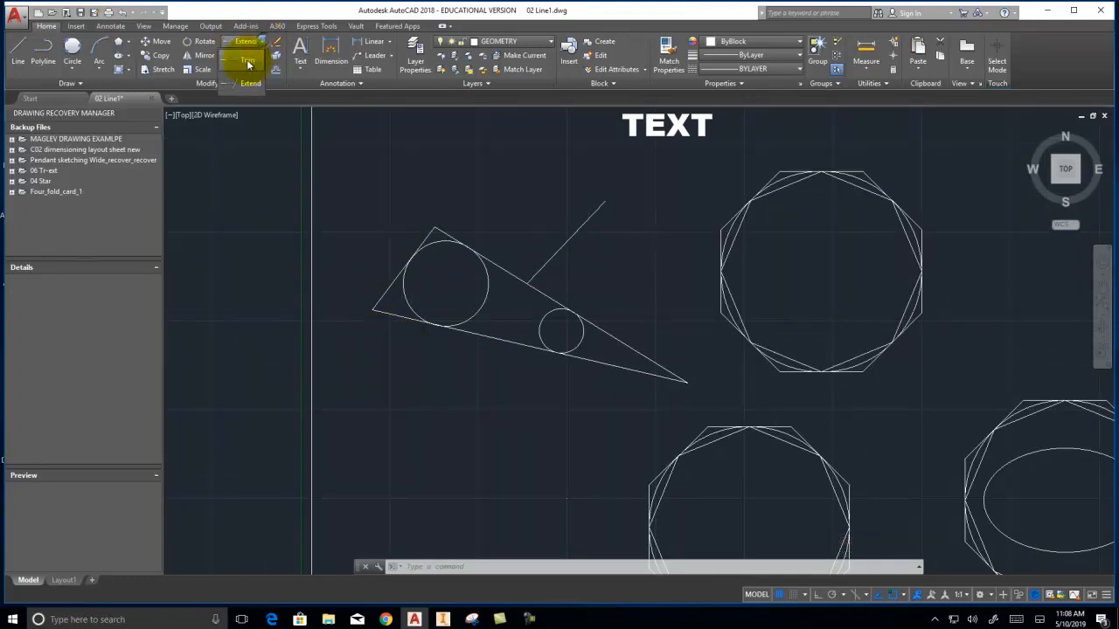
click(247, 59)
click(497, 390)
click(393, 245)
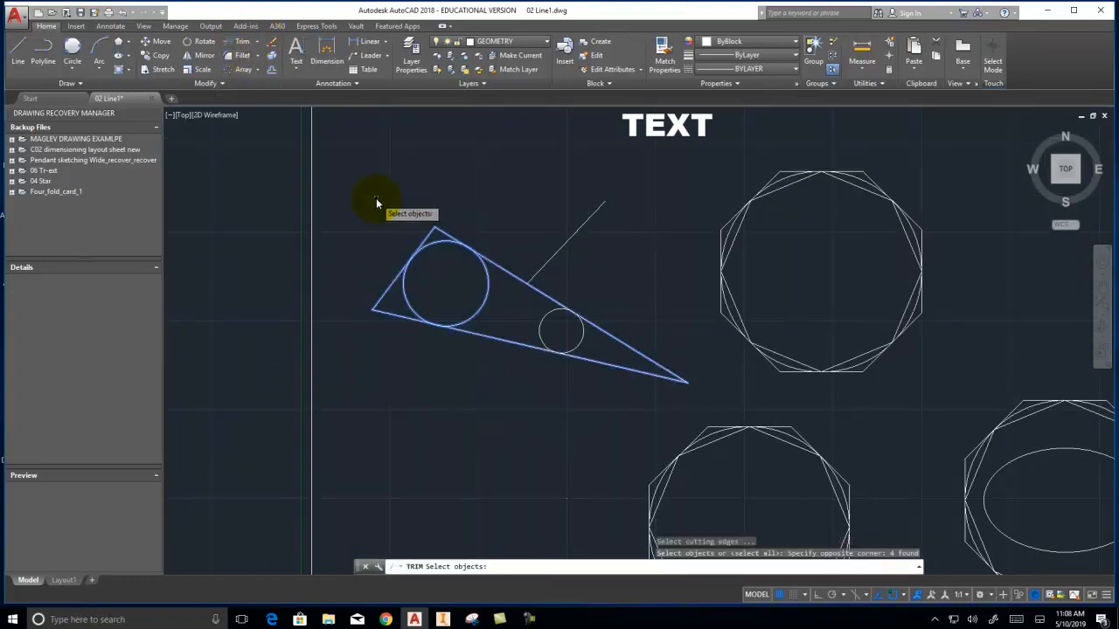
key(Return)
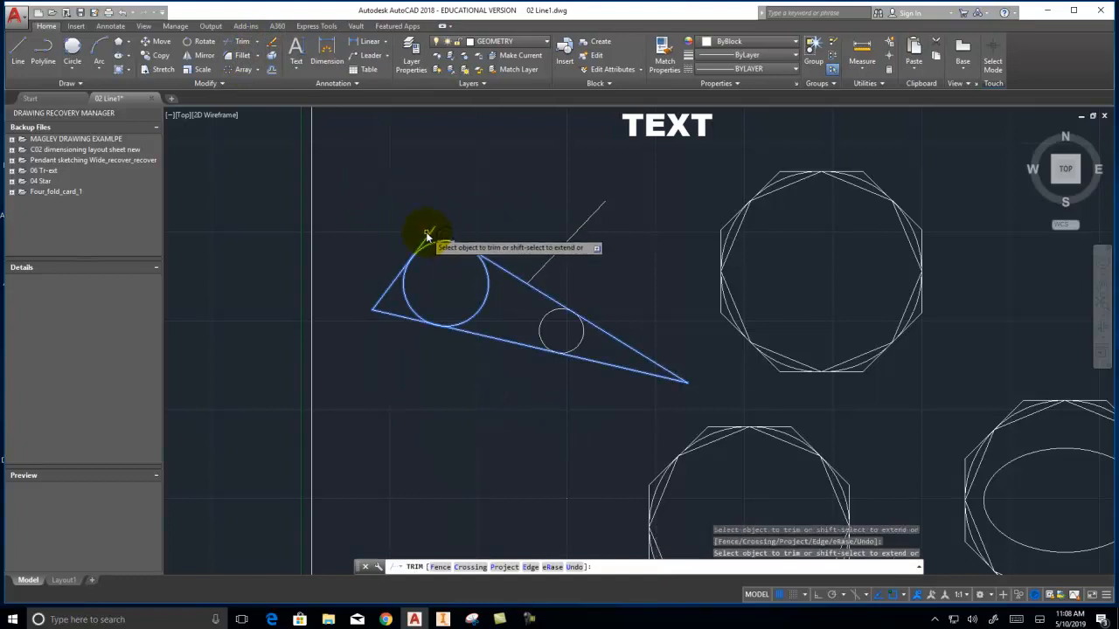
click(382, 299)
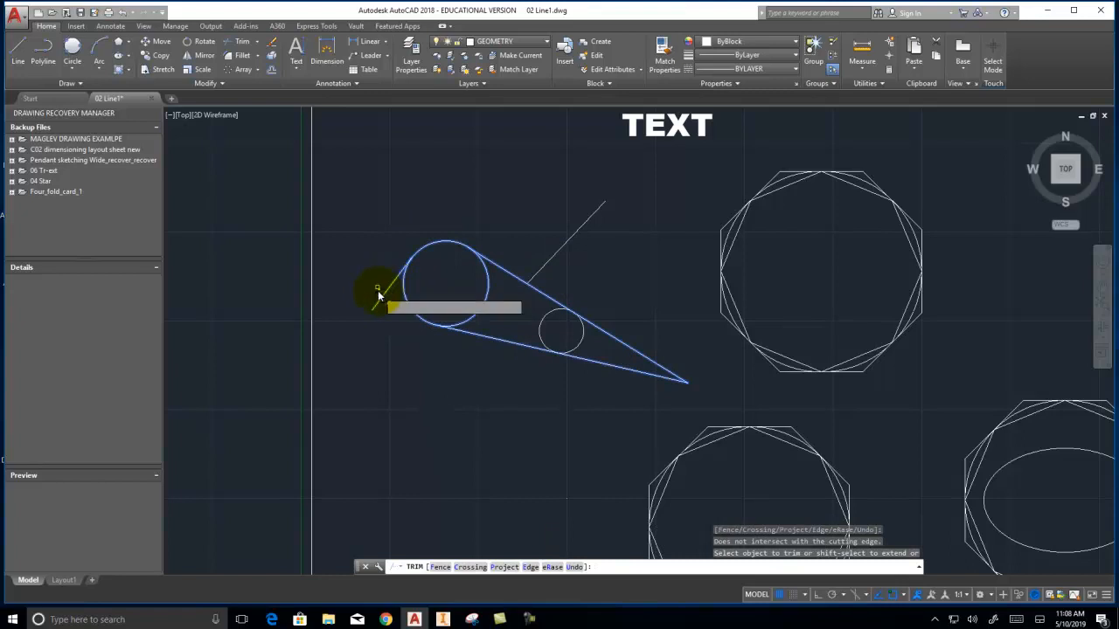
right_click(379, 256)
click(412, 265)
Erase the leftover piece of the triangle's short side beside the large circle.
click(395, 332)
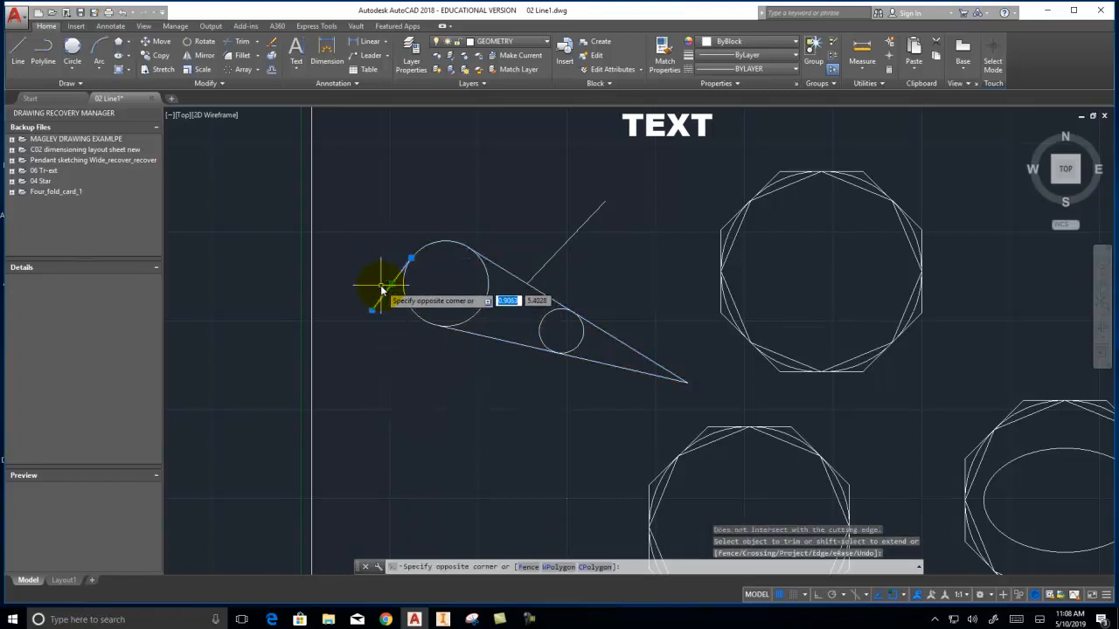
click(376, 289)
key(Delete)
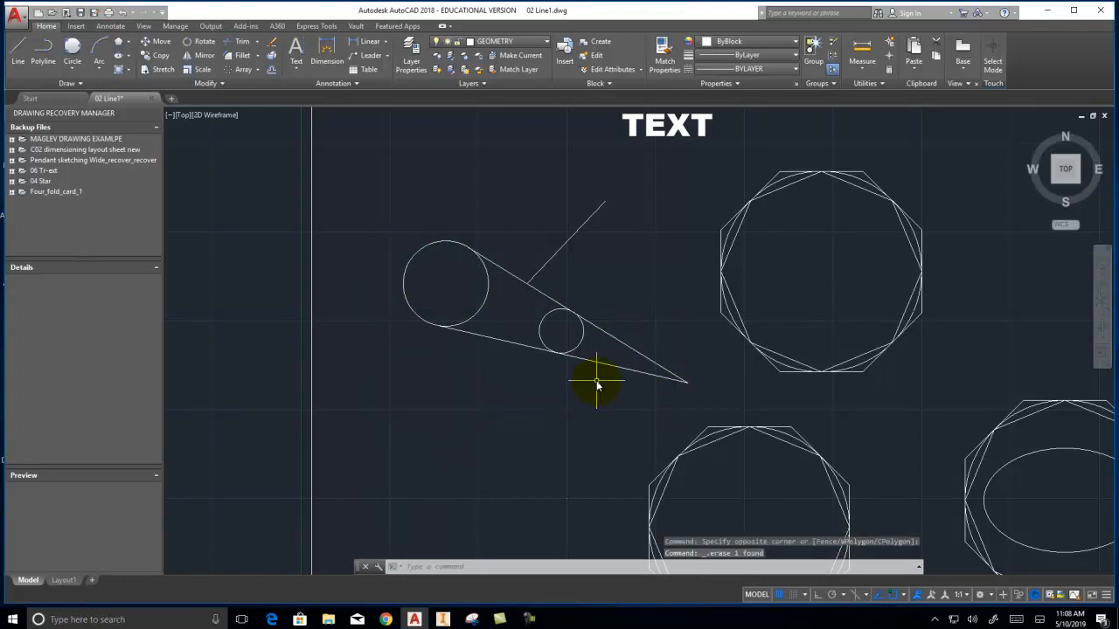
Trim the two long edges beyond the small circle to remove the triangle's pointed tip.
click(228, 41)
click(577, 348)
key(Return)
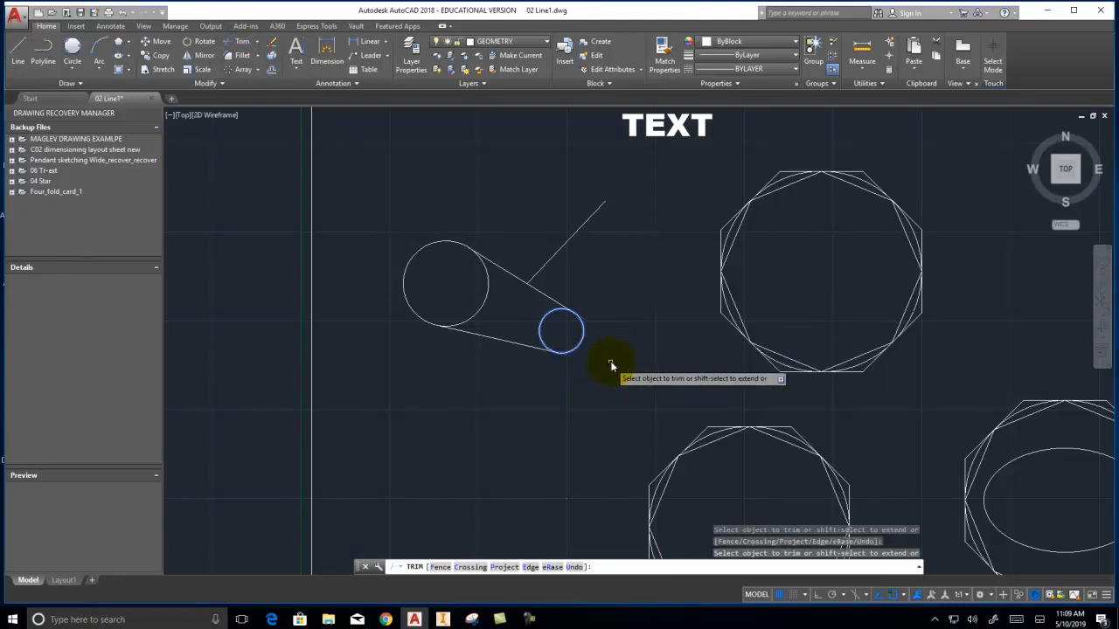
right_click(647, 361)
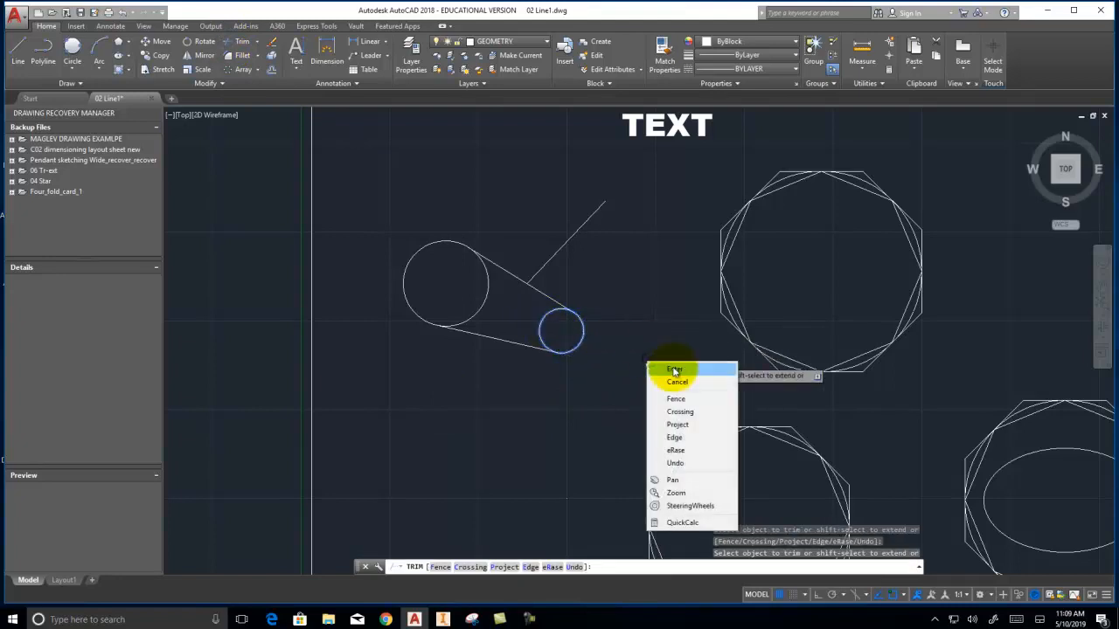
click(674, 369)
Trim the inner arcs of the large and small circles between the two tangent lines to leave one closed outline.
click(236, 48)
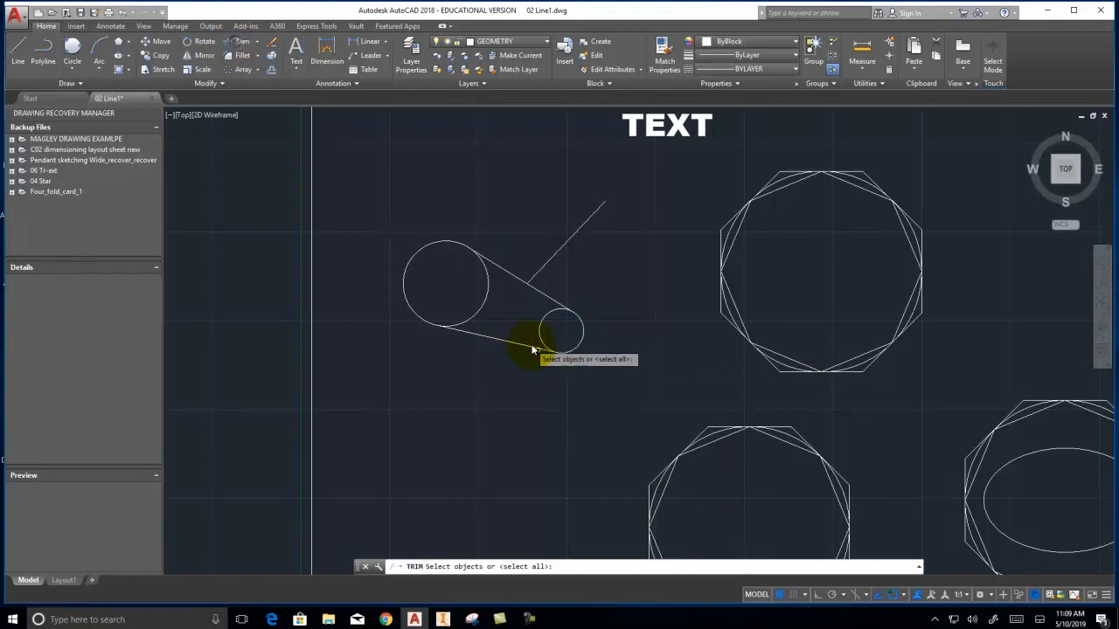
click(593, 373)
click(389, 210)
right_click(389, 211)
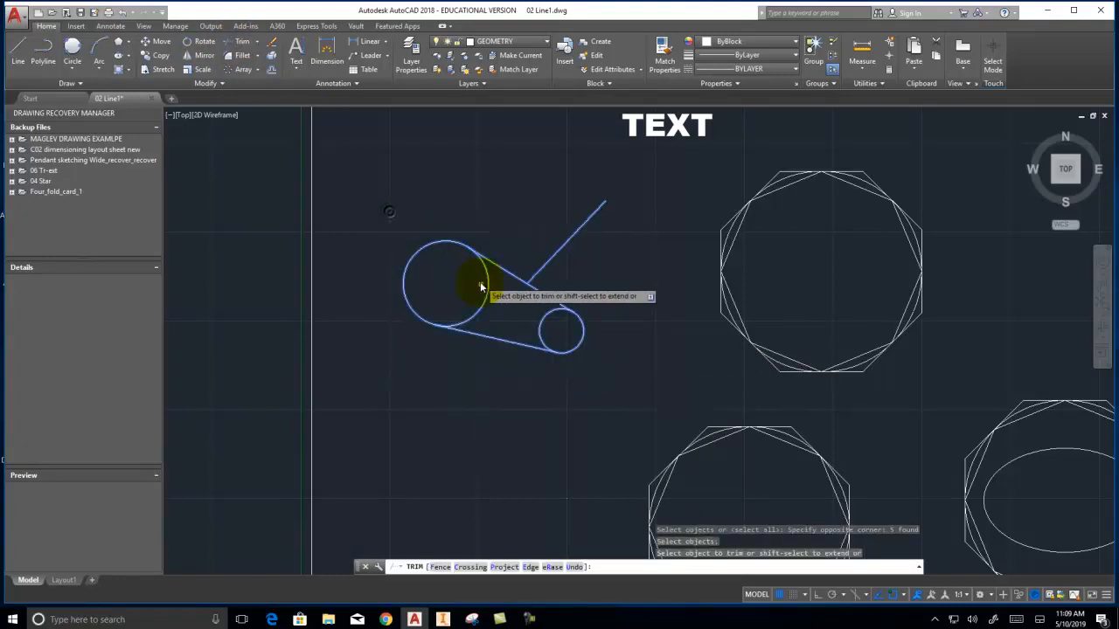
click(485, 295)
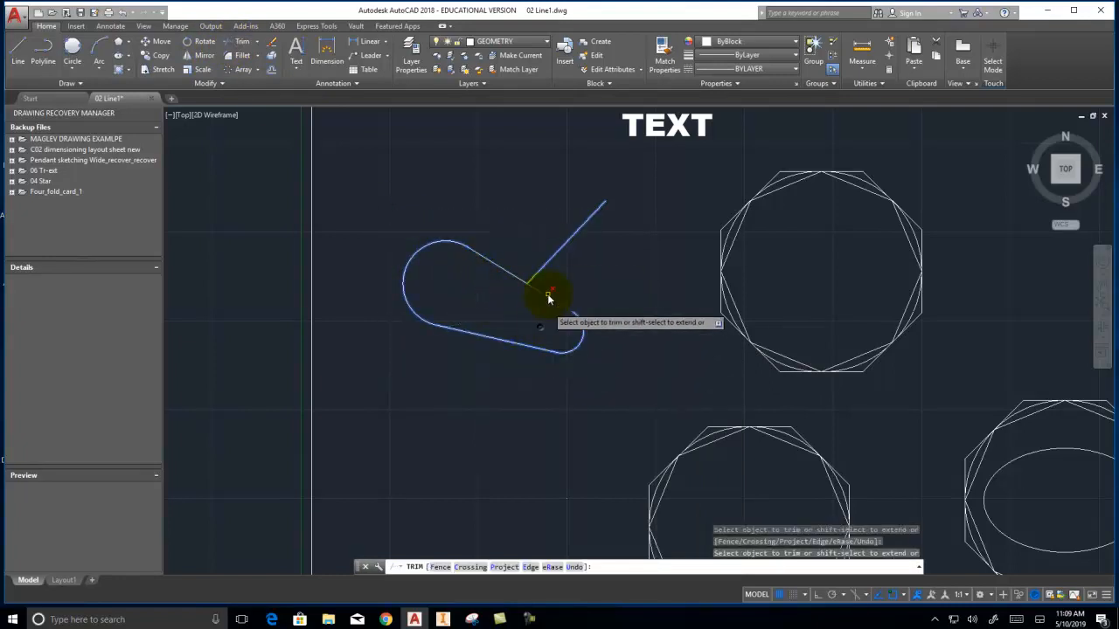
right_click(530, 320)
click(559, 327)
Erase the loose slanted line that rises from the outline's upper edge.
click(577, 257)
click(525, 229)
key(Delete)
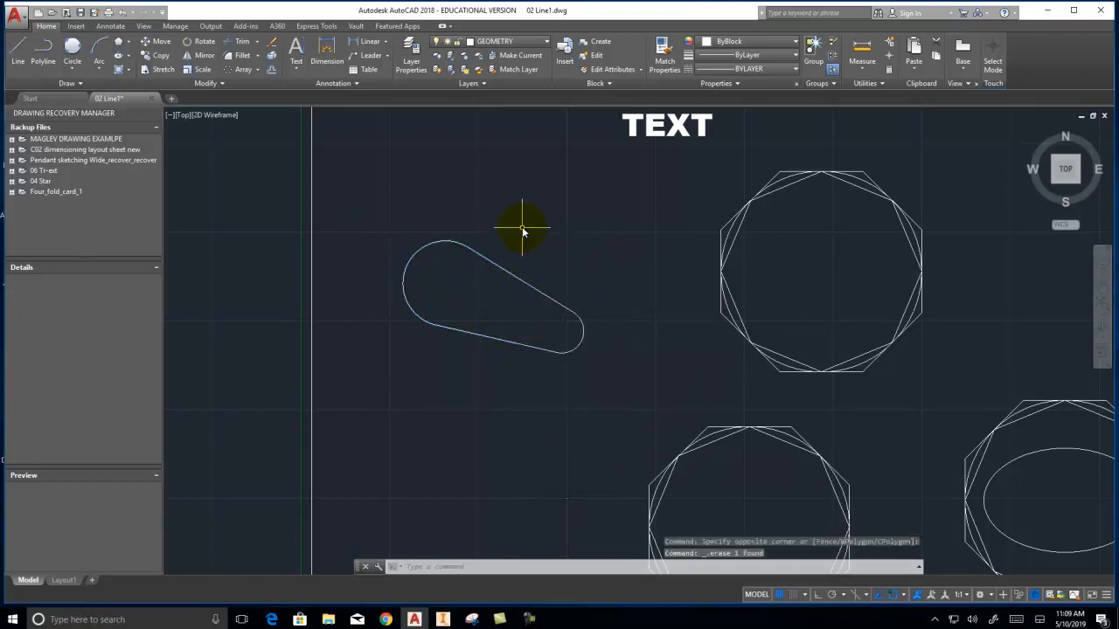